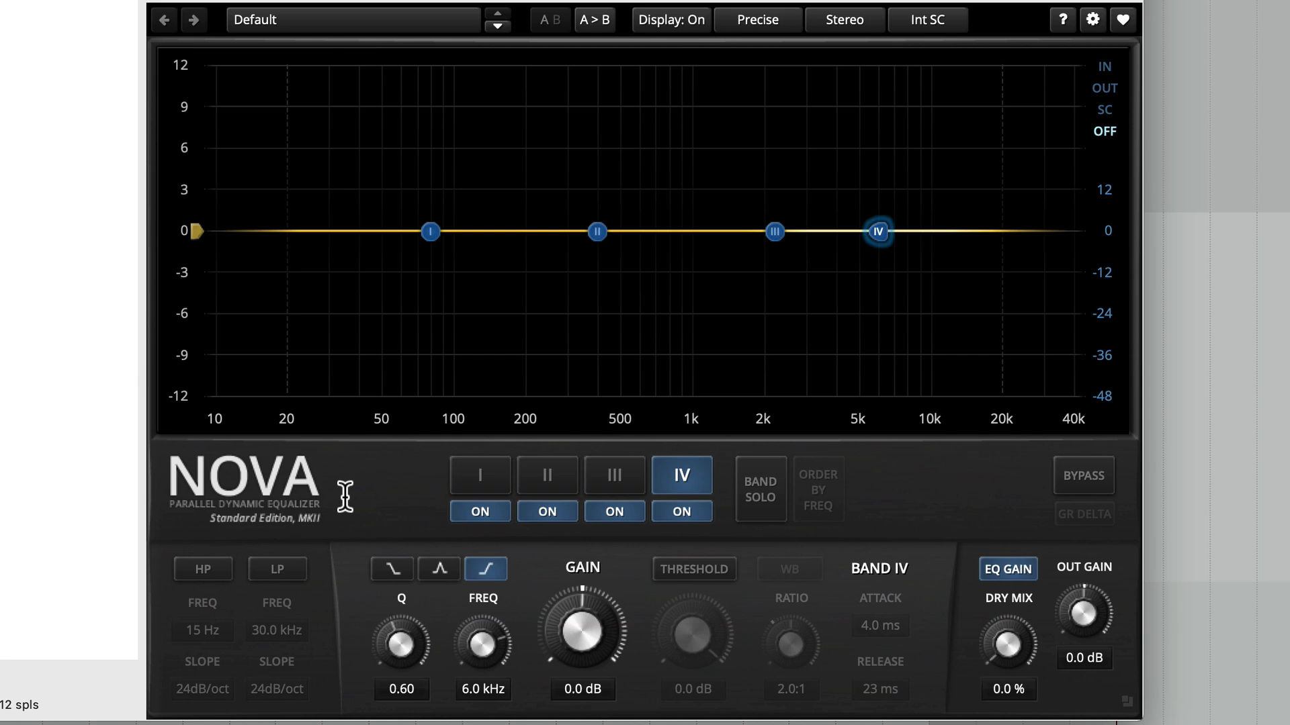
- Cut band II to about -4.1 dB at 378 Hz and enable its threshold at about -4.6 dB
{"action": "left_click_drag", "start_coordinate": [595, 230], "coordinate": [591, 287]}
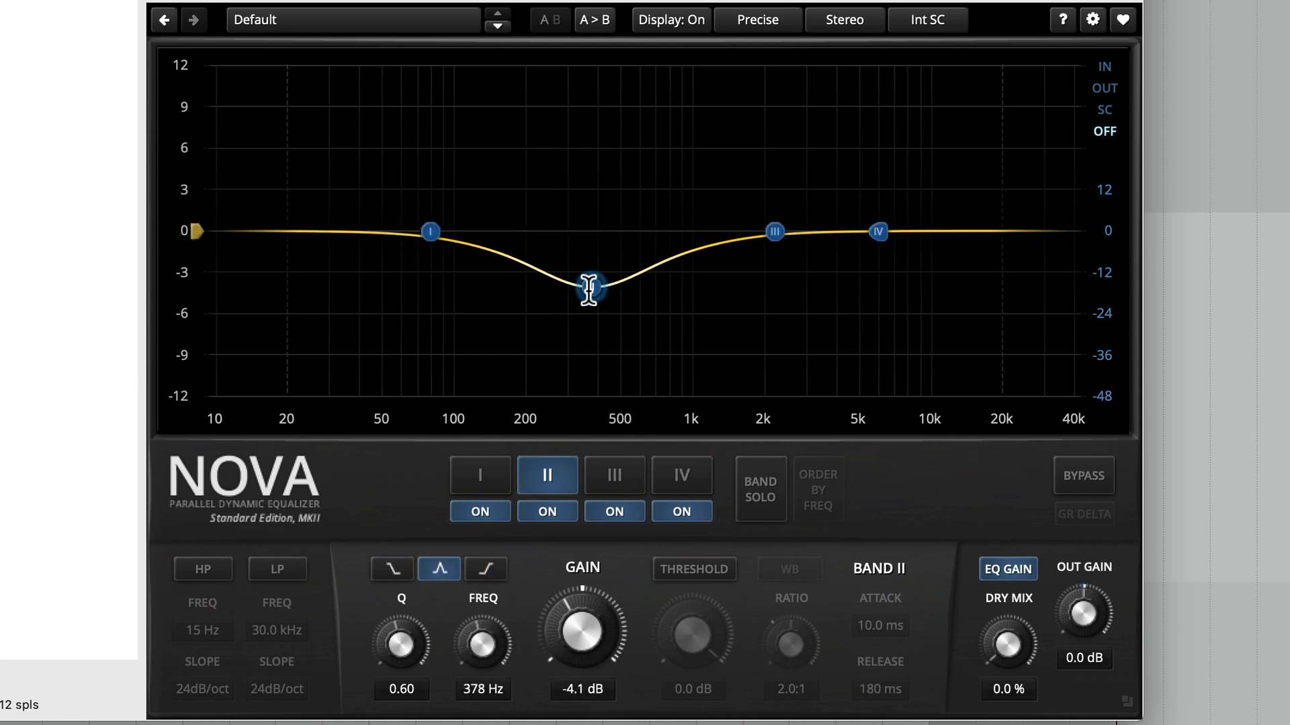
{"action": "left_click", "coordinate": [692, 569]}
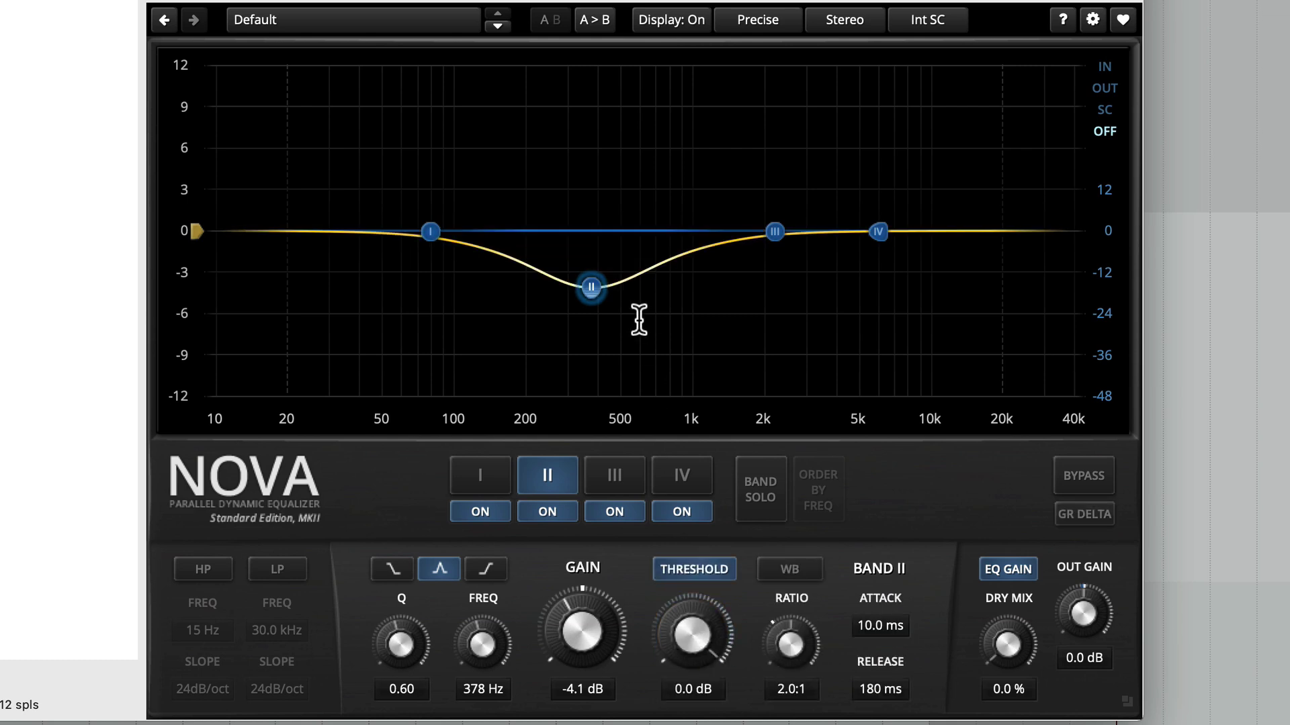
{"action": "left_click_drag", "start_coordinate": [696, 597], "coordinate": [695, 634]}
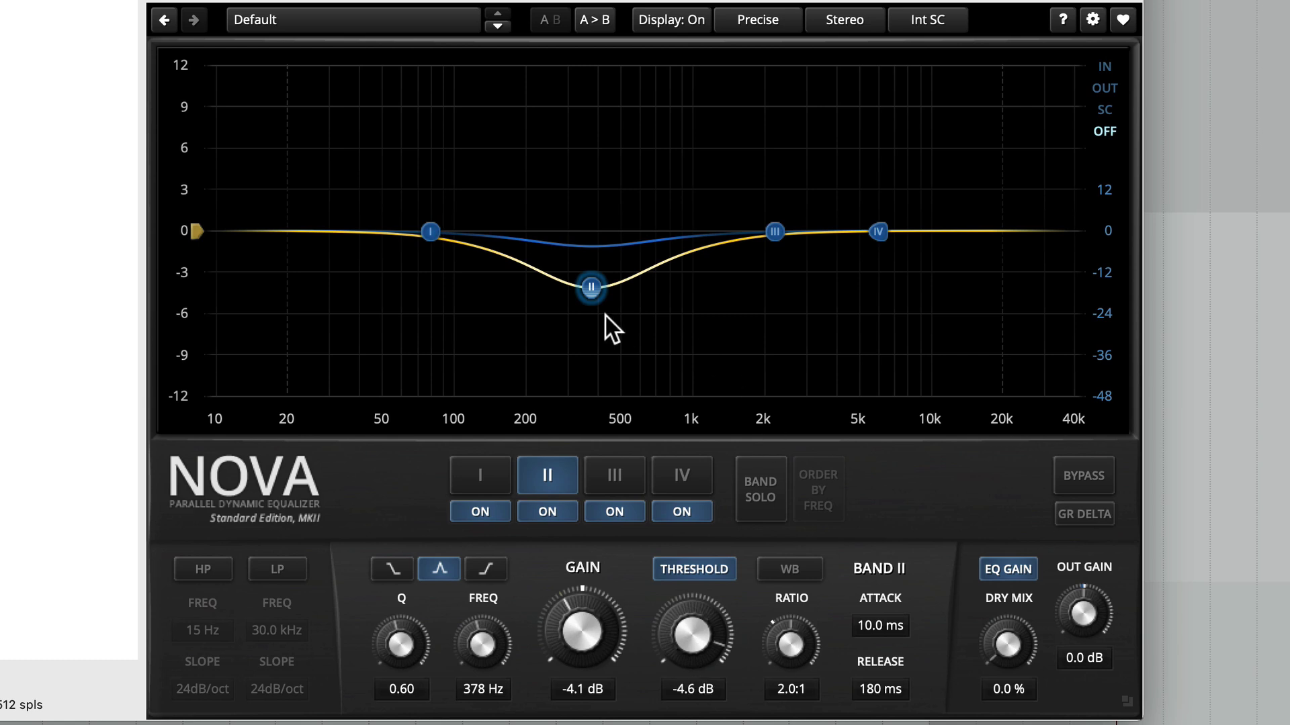
- Switch band II off and on, try a 3.5 dB boost, and flatten it to about -0.1 dB at 369 Hz
{"action": "double_click", "coordinate": [594, 285]}
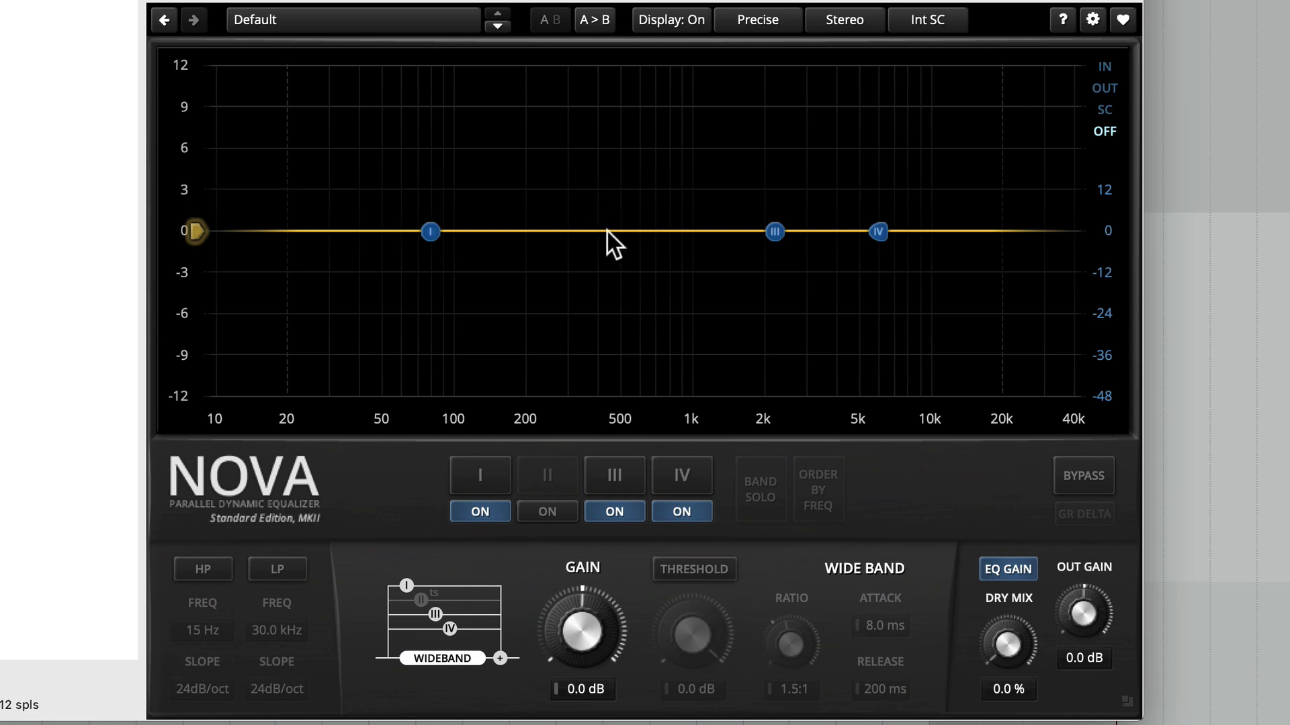
{"action": "left_click", "coordinate": [535, 505]}
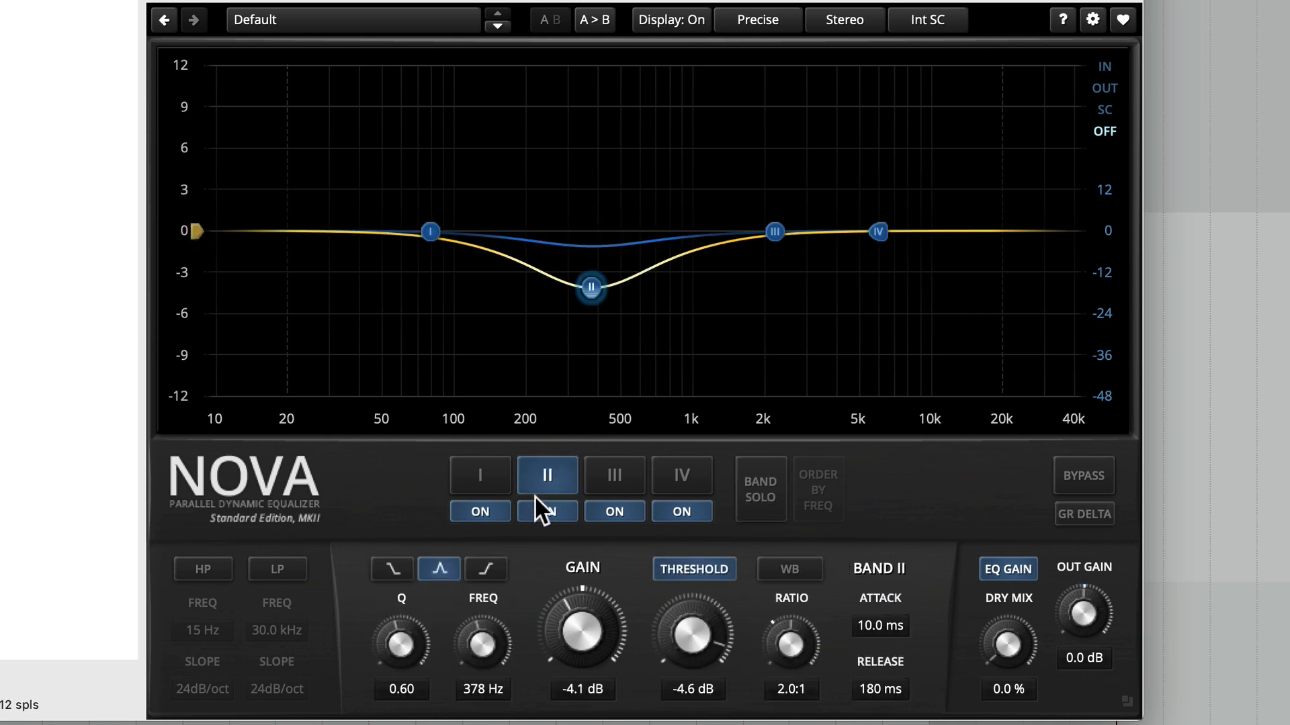
{"action": "mouse_move", "coordinate": [591, 186]}
{"action": "left_mouse_down"}
{"action": "mouse_move", "coordinate": [591, 131]}
{"action": "mouse_move", "coordinate": [592, 180]}
{"action": "left_mouse_up"}
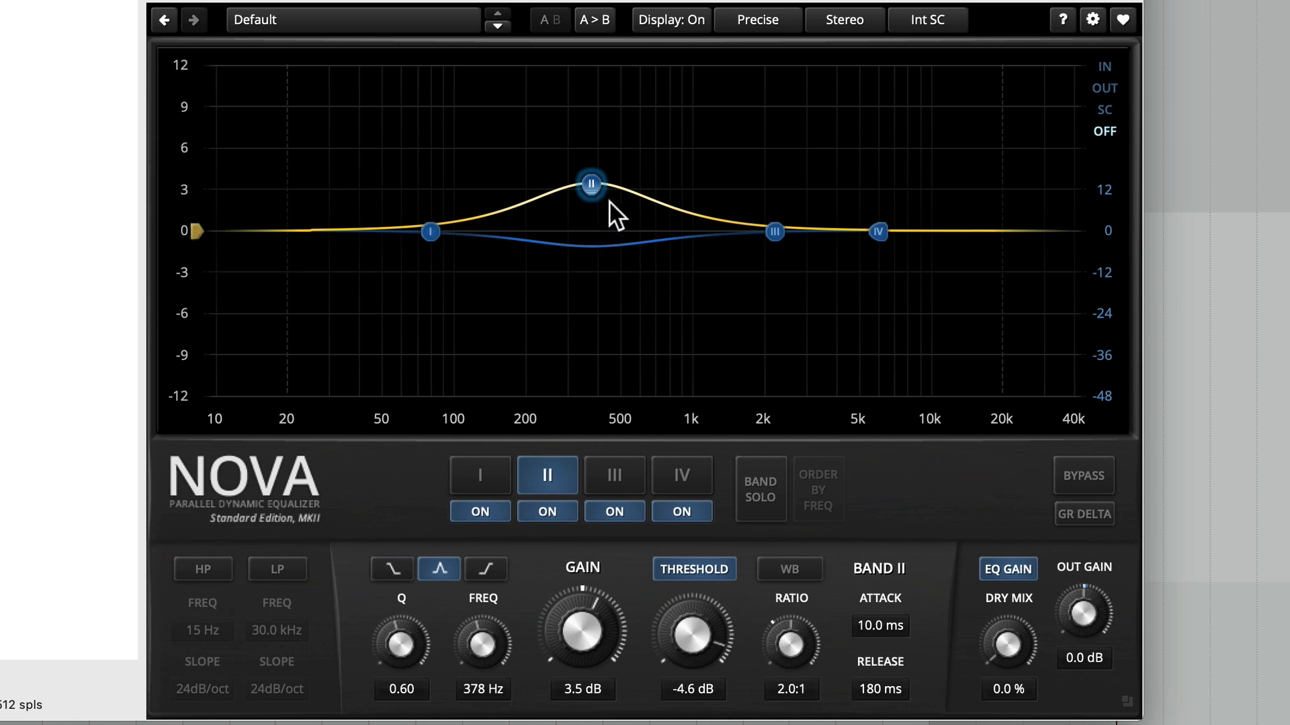
{"action": "left_click_drag", "start_coordinate": [591, 187], "coordinate": [587, 231]}
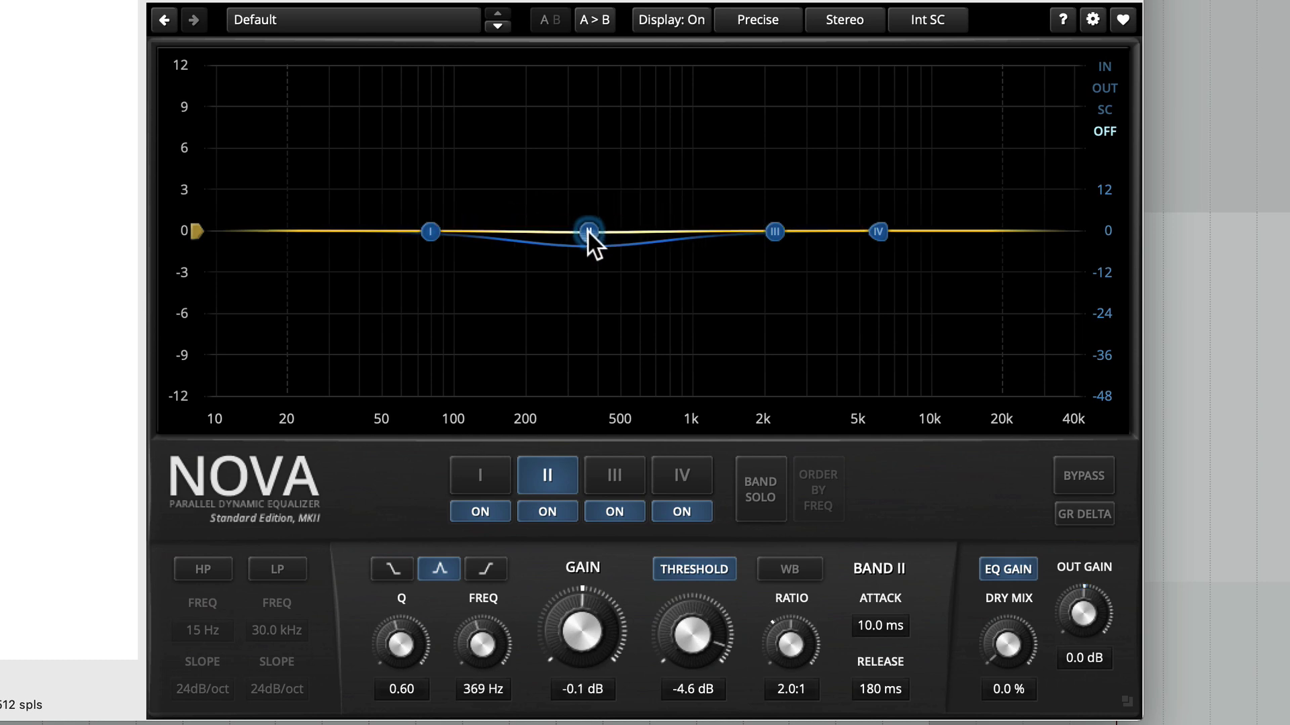
{"action": "double_click", "coordinate": [587, 231]}
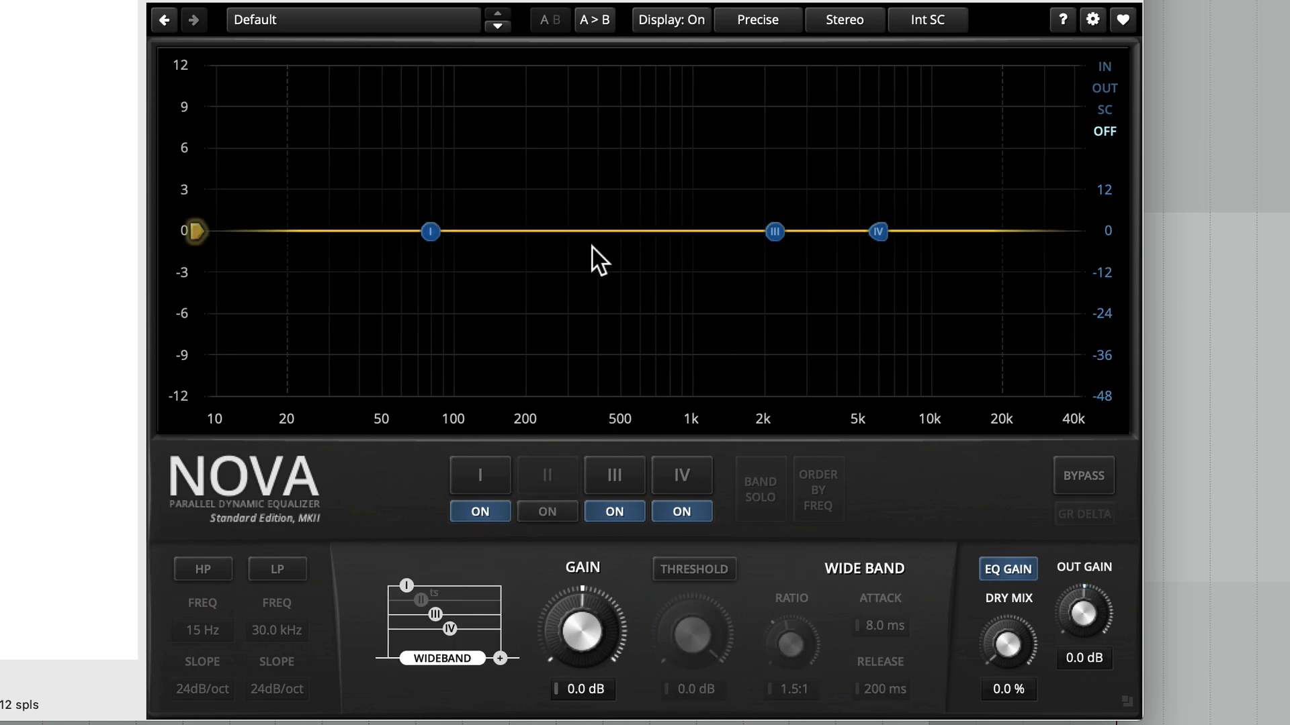
{"action": "left_click", "coordinate": [545, 511]}
- Go through bands I, II and IV, switching band IV off and back on
{"action": "left_click", "coordinate": [490, 474]}
{"action": "left_click", "coordinate": [566, 474]}
{"action": "left_click", "coordinate": [679, 473]}
{"action": "left_click", "coordinate": [679, 473]}
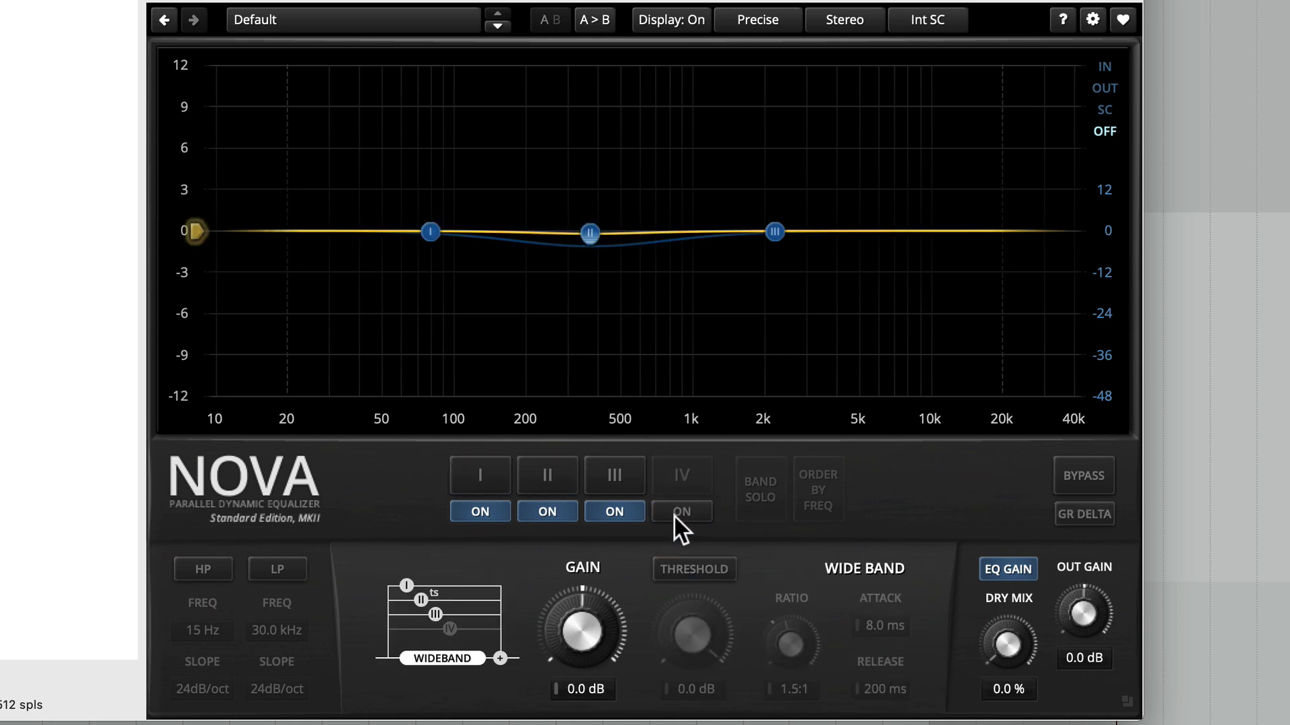
{"action": "left_click", "coordinate": [674, 514]}
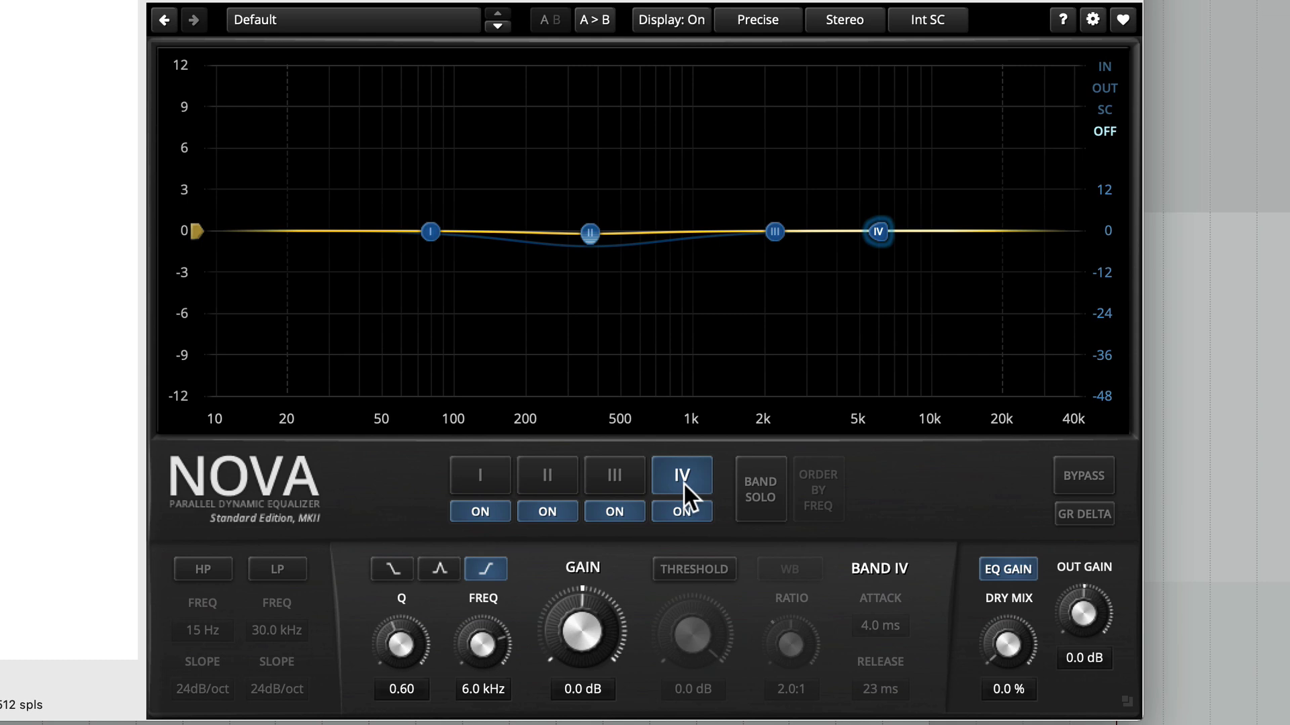
{"action": "left_click", "coordinate": [659, 512]}
{"action": "left_click", "coordinate": [660, 514]}
- Boost band IV to about 4.6 dB and try the low-shelf and bell shapes before restoring the high shelf
{"action": "left_click_drag", "start_coordinate": [595, 616], "coordinate": [594, 583]}
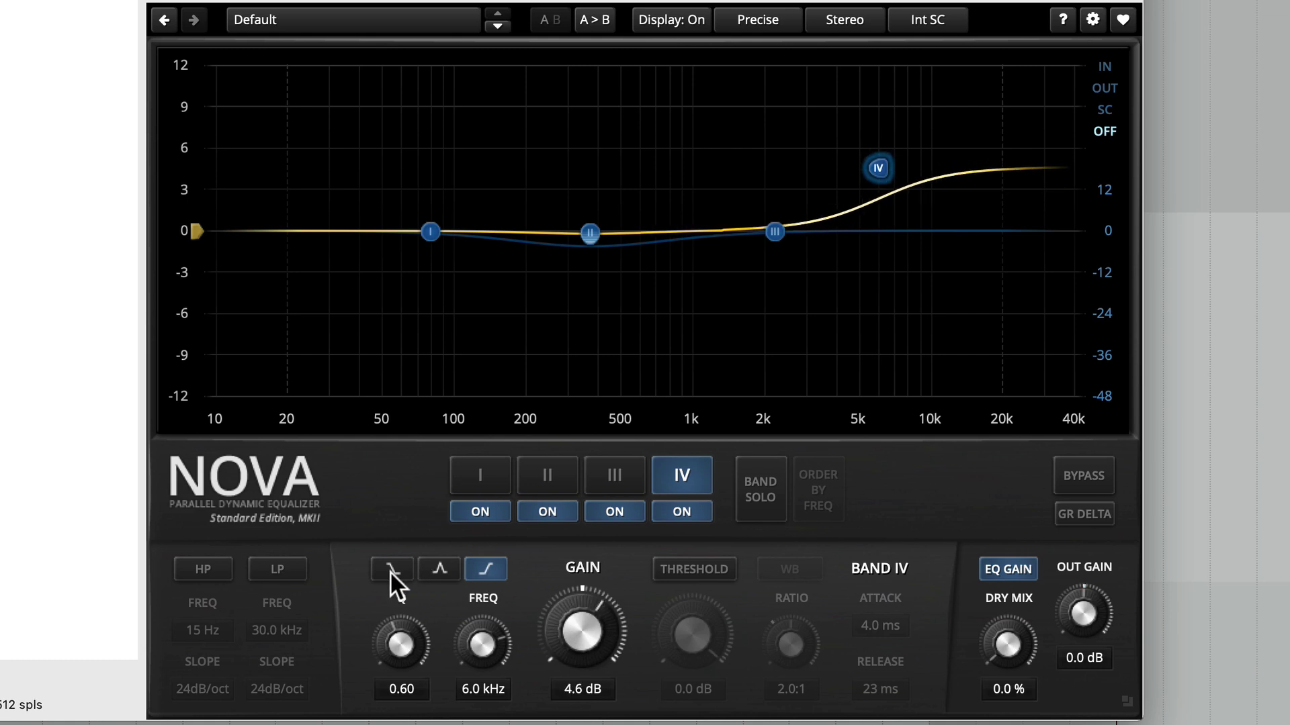
{"action": "left_click", "coordinate": [387, 571]}
{"action": "left_click", "coordinate": [485, 571]}
{"action": "left_click", "coordinate": [449, 566]}
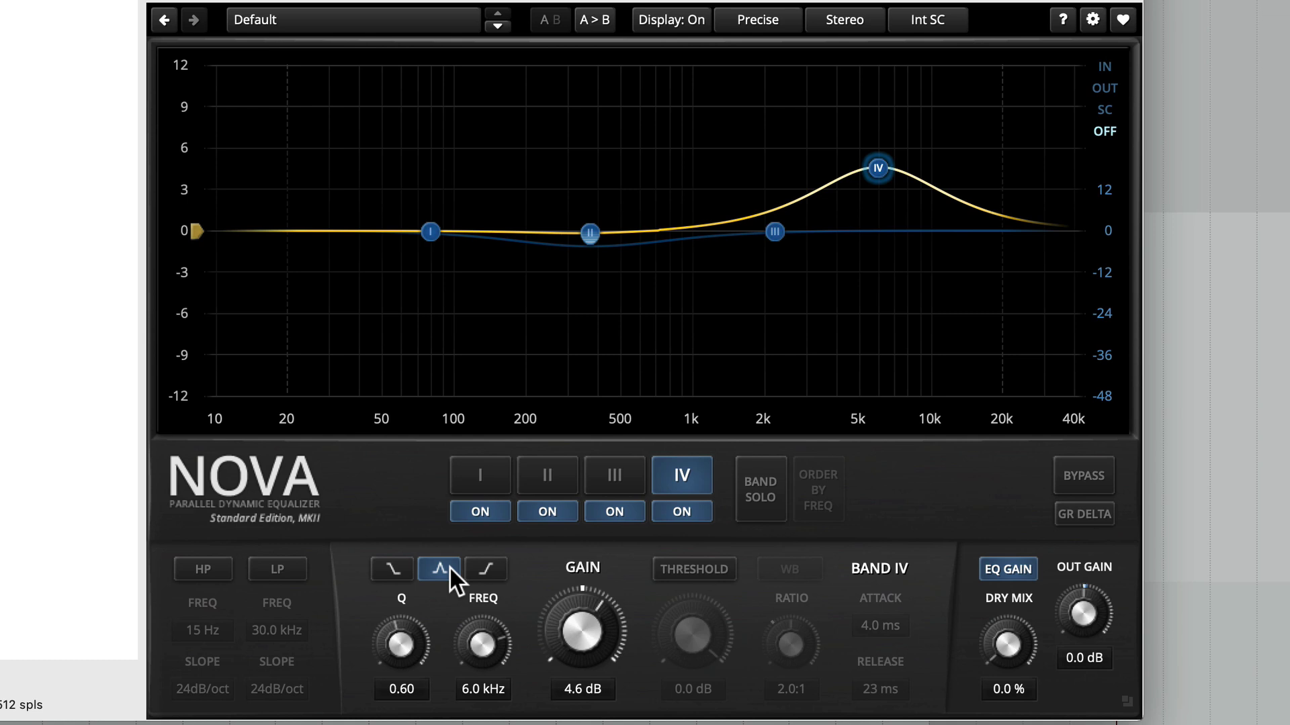
{"action": "left_click", "coordinate": [485, 569]}
- Set band IV to Q 0.71, about 3.9 kHz and 4.7 dB, and enable its threshold at about -16.7 dB
{"action": "left_click_drag", "start_coordinate": [409, 635], "coordinate": [410, 626]}
{"action": "mouse_move", "coordinate": [481, 647]}
{"action": "left_mouse_down"}
{"action": "mouse_move", "coordinate": [481, 678]}
{"action": "mouse_move", "coordinate": [481, 662]}
{"action": "left_mouse_up"}
{"action": "left_click_drag", "start_coordinate": [712, 173], "coordinate": [827, 160]}
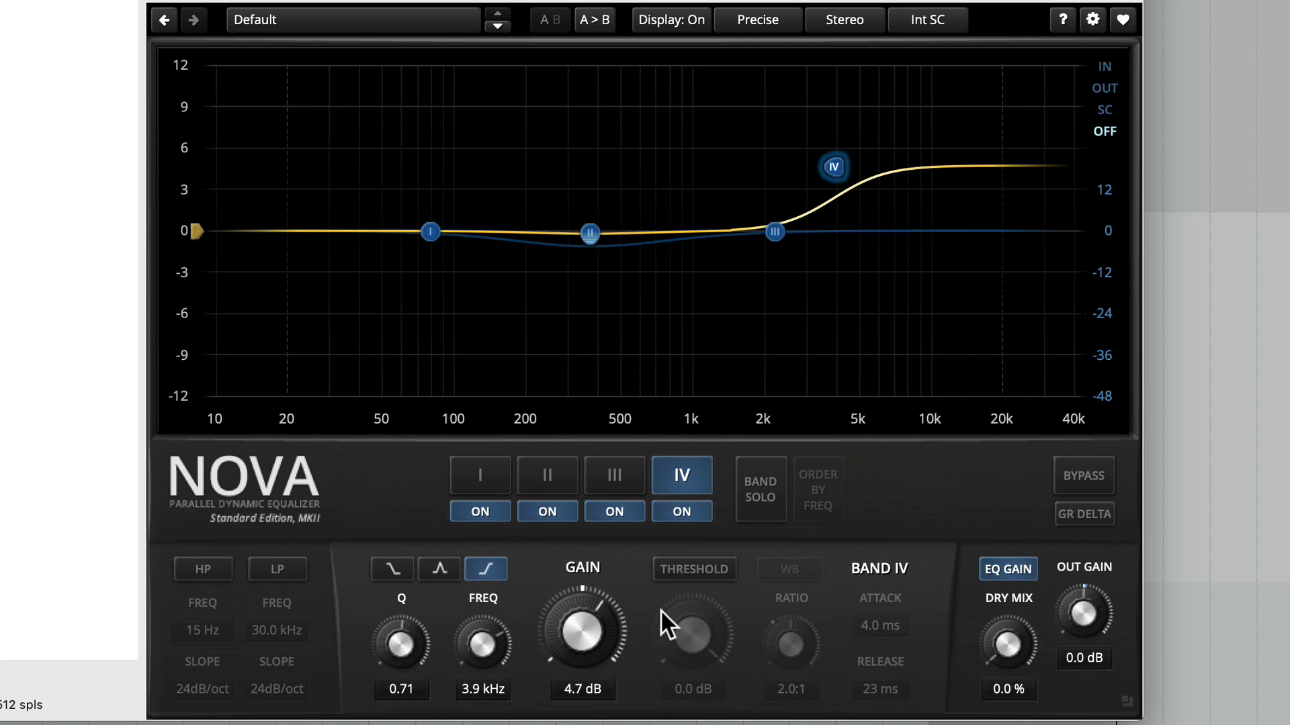
{"action": "left_click", "coordinate": [706, 576]}
{"action": "left_click_drag", "start_coordinate": [692, 591], "coordinate": [700, 692]}
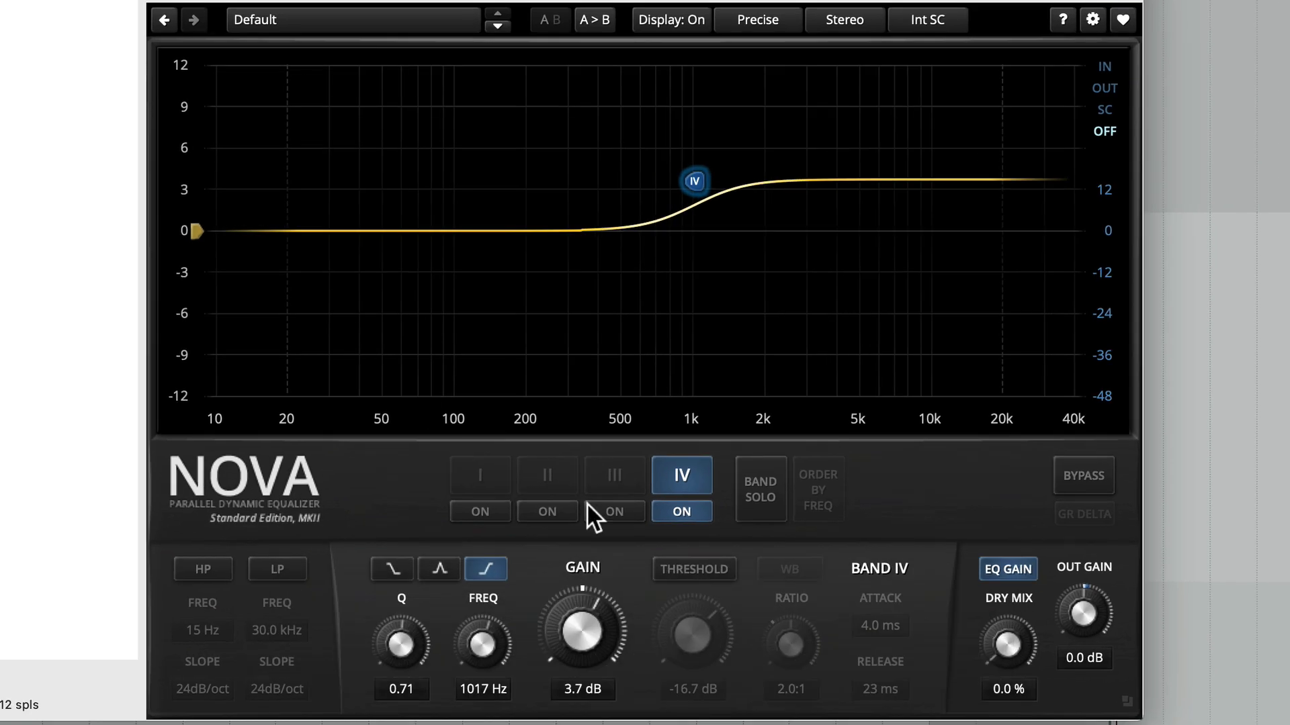
- Boost band IV to 9.0 dB at 1762 Hz and enable its threshold at about -29.7 dB with a 2.2:1 ratio
{"action": "left_click_drag", "start_coordinate": [693, 183], "coordinate": [747, 106]}
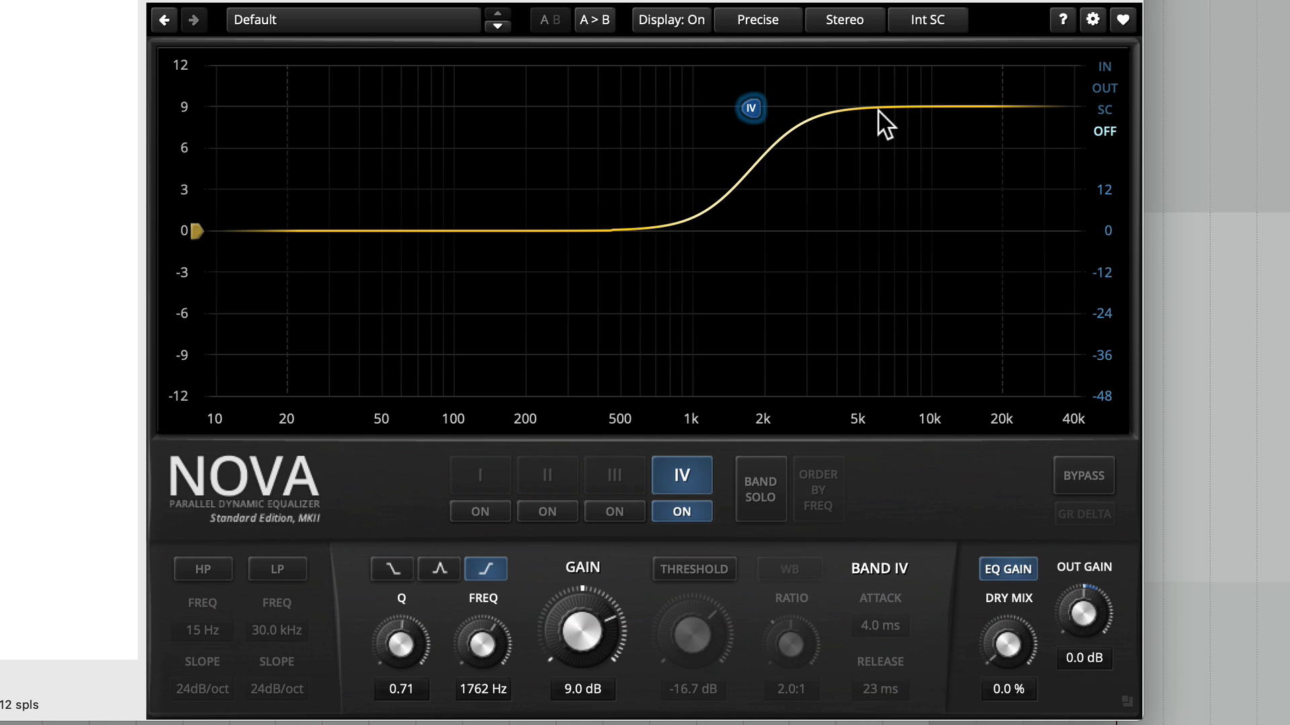
{"action": "left_click", "coordinate": [708, 564]}
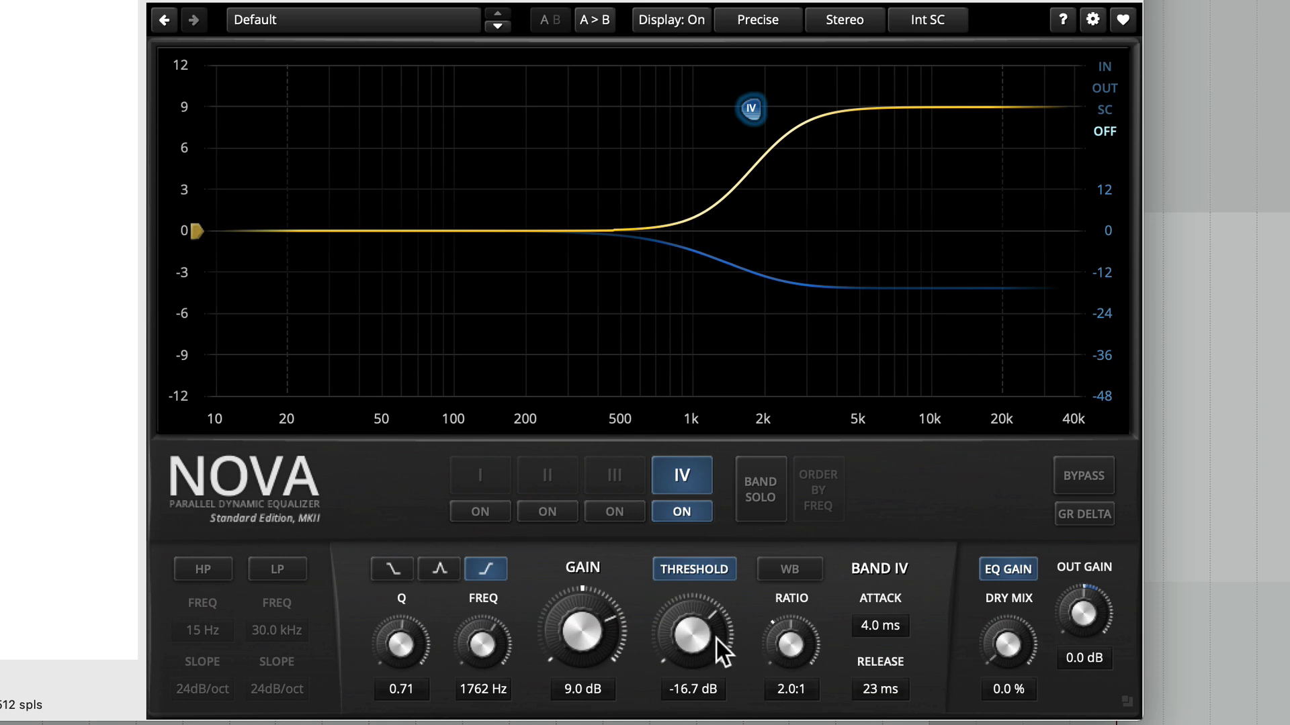
{"action": "left_click_drag", "start_coordinate": [715, 637], "coordinate": [674, 653]}
{"action": "left_click_drag", "start_coordinate": [799, 645], "coordinate": [798, 640]}
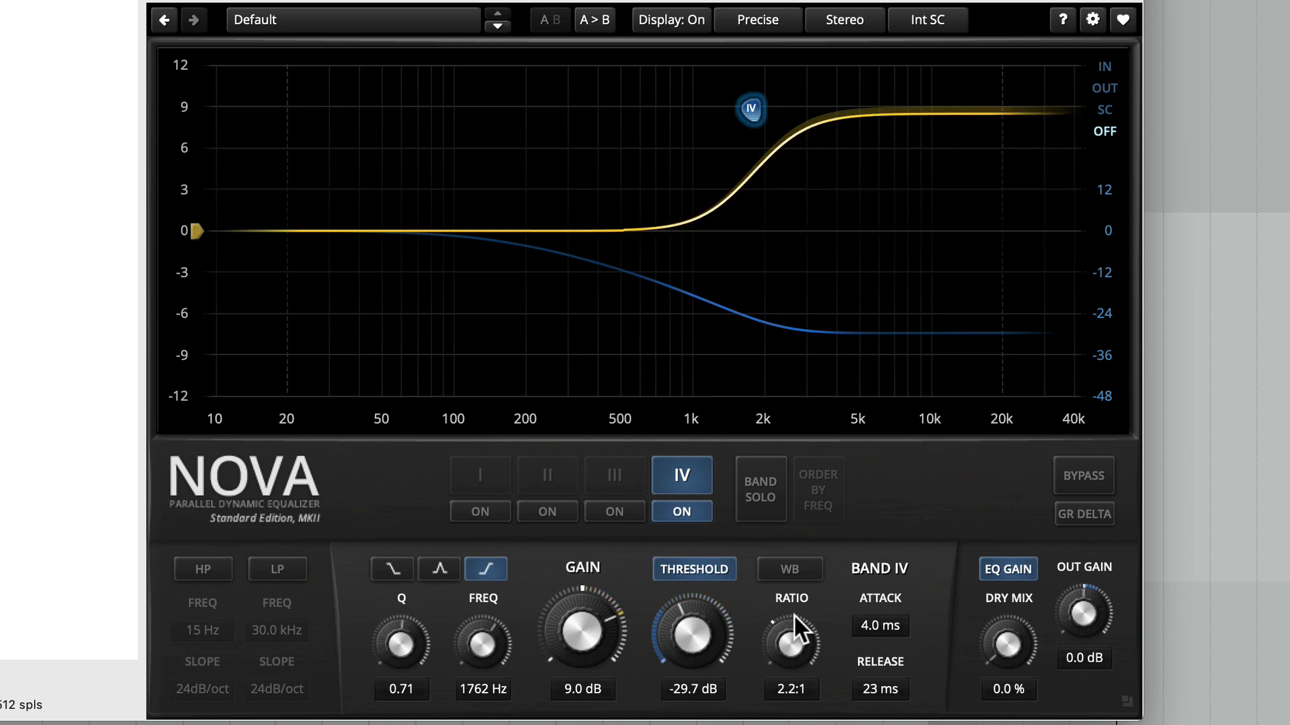
- Lower band IV's threshold to -34.0 dB and try different ratios, ending at 0.5:1 for upward expansion
{"action": "left_click_drag", "start_coordinate": [704, 624], "coordinate": [704, 683]}
{"action": "left_click_drag", "start_coordinate": [800, 662], "coordinate": [796, 676]}
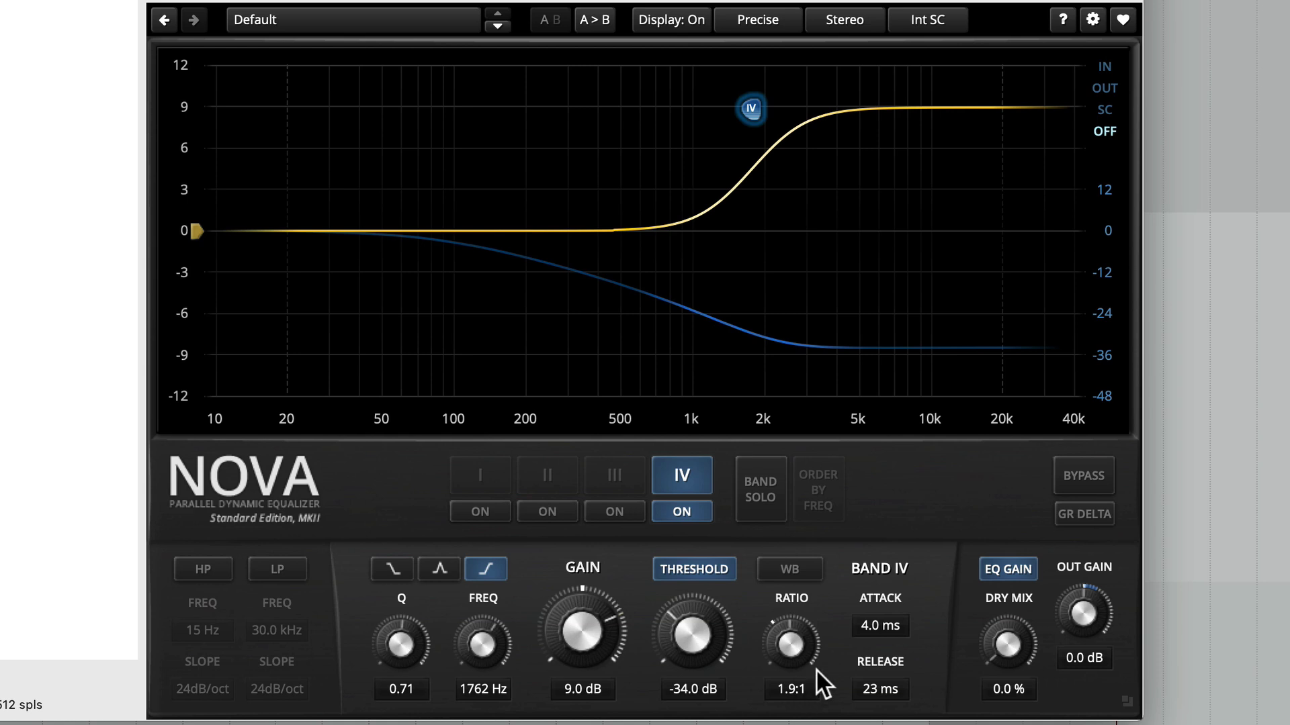
{"action": "left_click_drag", "start_coordinate": [795, 636], "coordinate": [802, 555]}
{"action": "left_click_drag", "start_coordinate": [790, 643], "coordinate": [790, 688]}
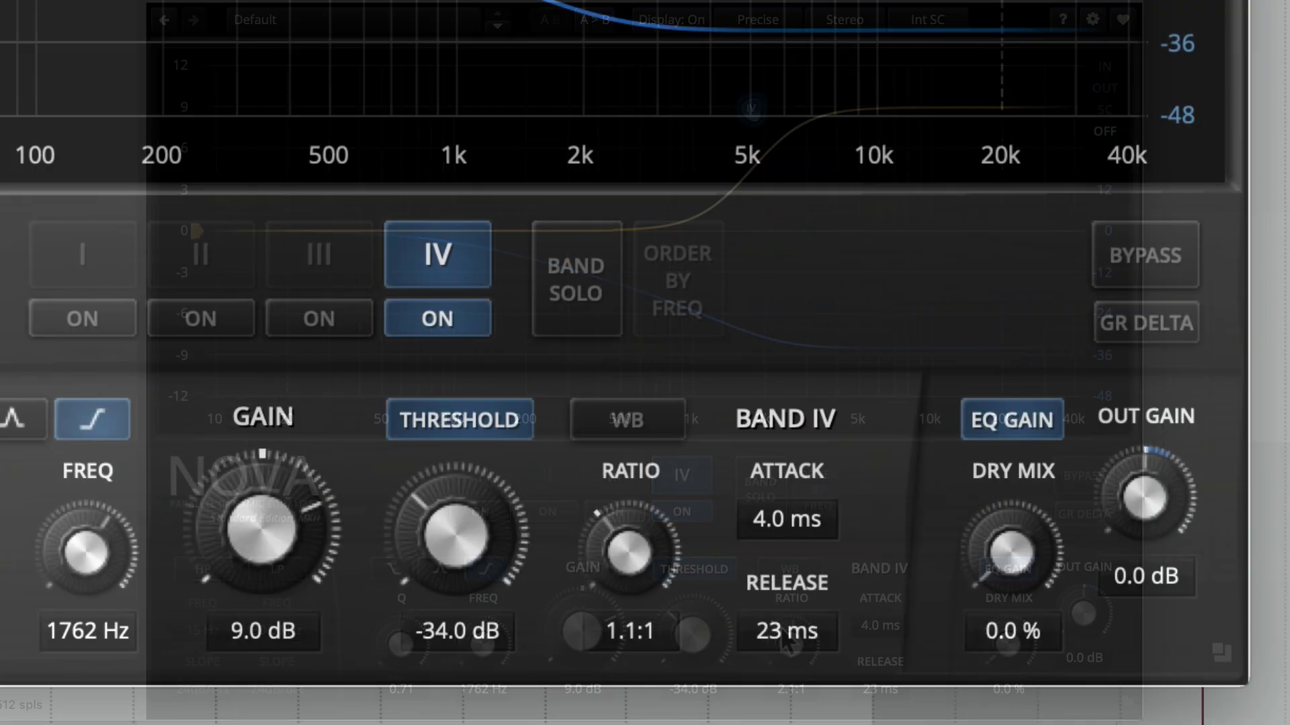
{"action": "left_click_drag", "start_coordinate": [630, 553], "coordinate": [630, 570]}
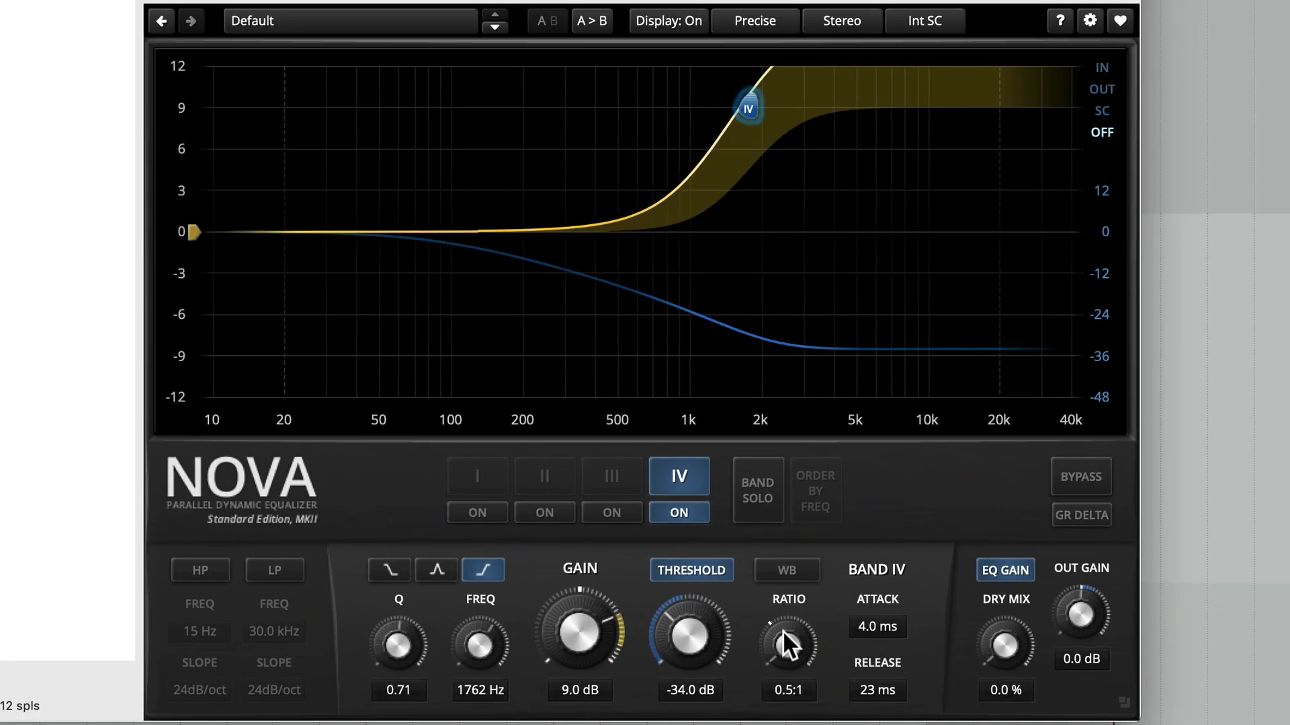
- Lower band IV to about -3.3 dB at 1536 Hz and lengthen its attack to about 44 ms
{"action": "left_click_drag", "start_coordinate": [747, 109], "coordinate": [733, 277]}
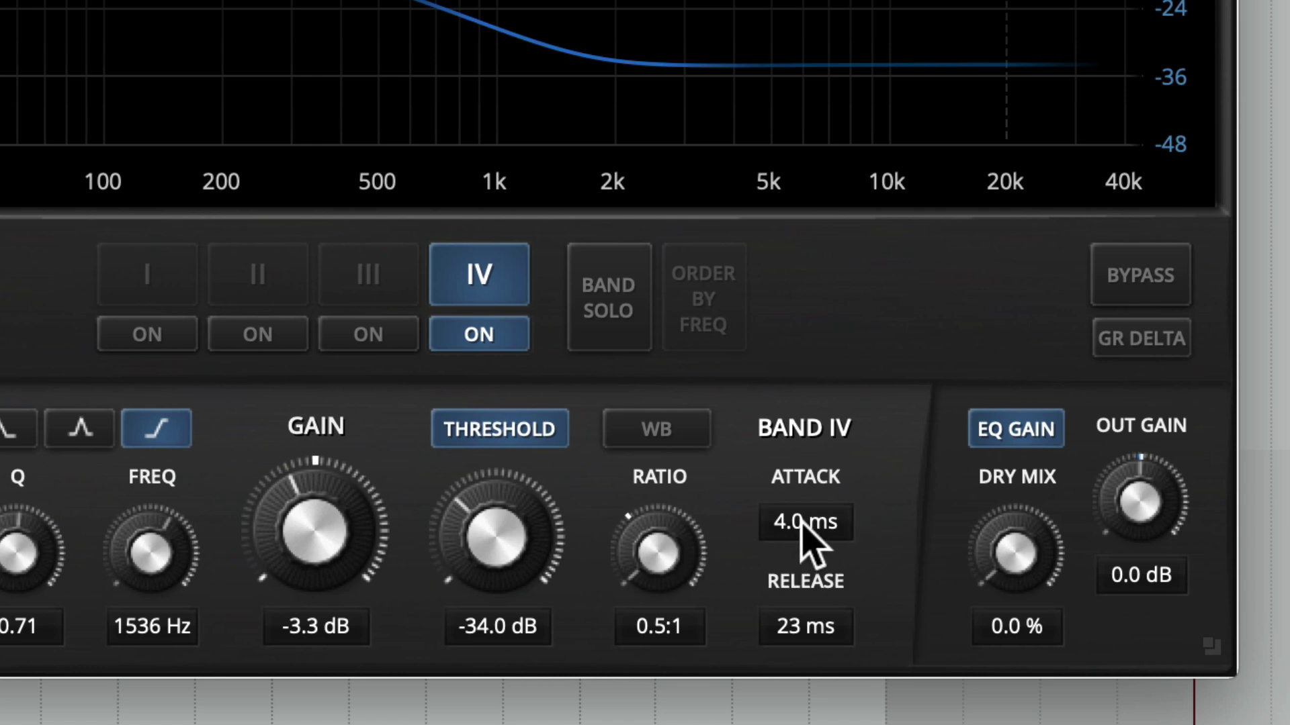
{"action": "mouse_move", "coordinate": [806, 531]}
{"action": "left_mouse_down"}
{"action": "mouse_move", "coordinate": [806, 460]}
{"action": "mouse_move", "coordinate": [818, 526]}
{"action": "left_mouse_up"}
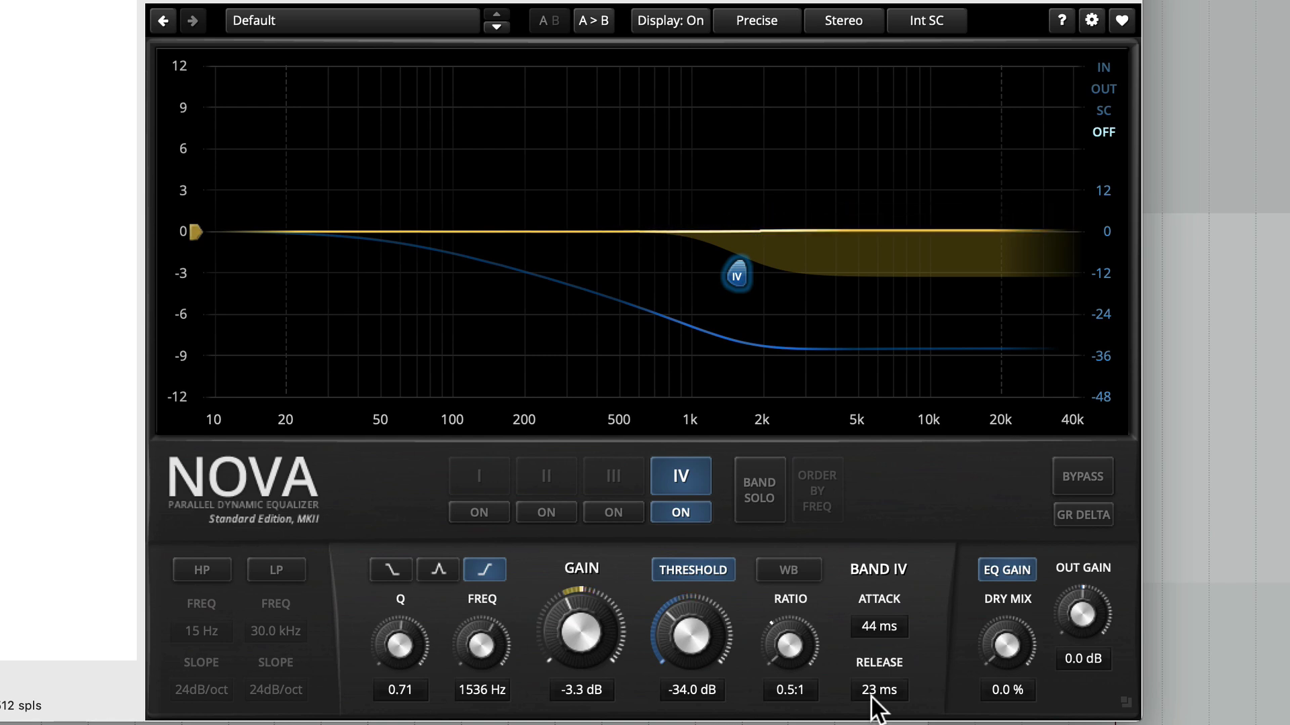
{"action": "mouse_move", "coordinate": [866, 624]}
{"action": "left_mouse_down"}
{"action": "mouse_move", "coordinate": [866, 638]}
{"action": "mouse_move", "coordinate": [879, 623]}
{"action": "left_mouse_up"}
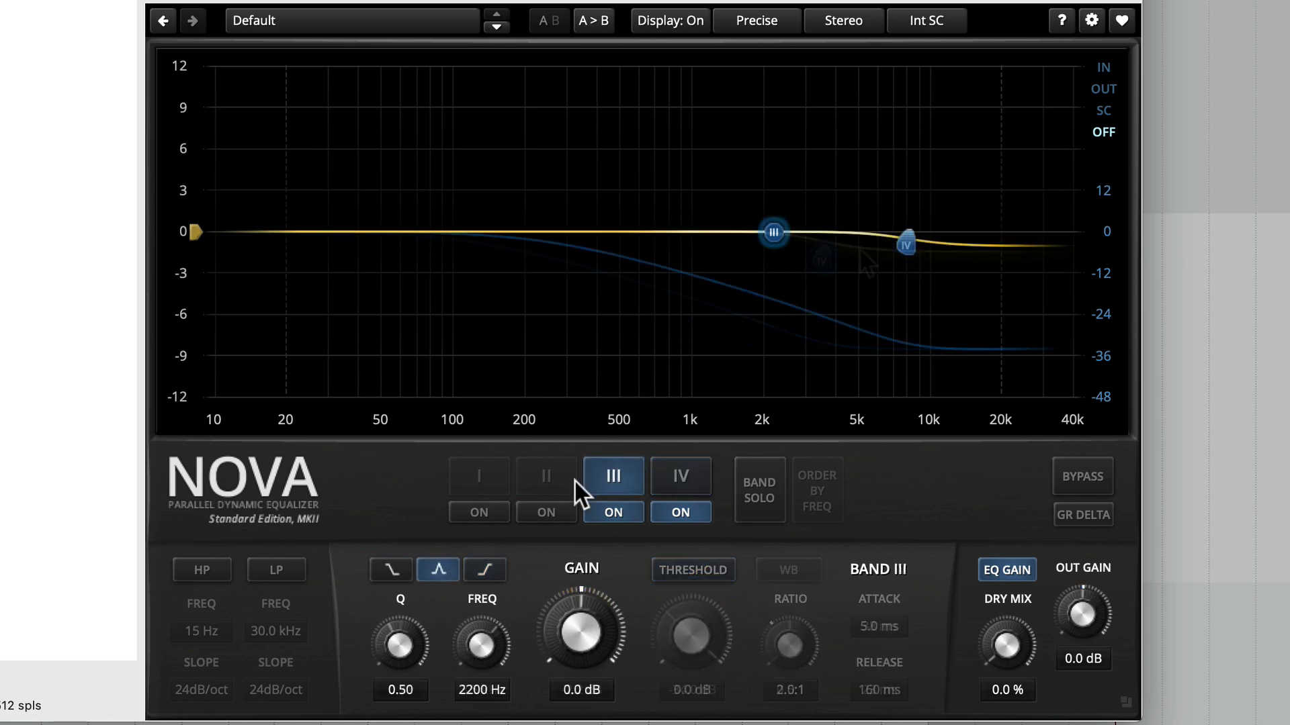
- Turn on bands II and I, and set band I's threshold to about -18.8 dB
{"action": "left_click", "coordinate": [518, 511]}
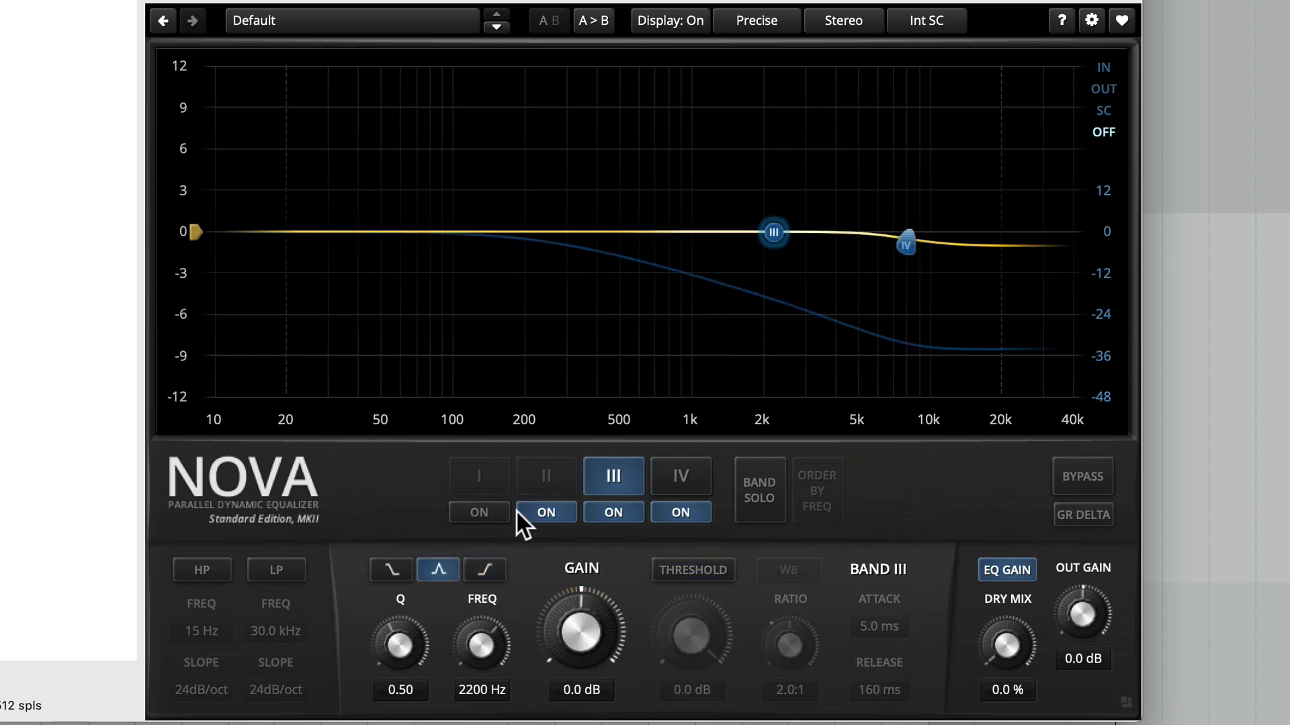
{"action": "left_click", "coordinate": [478, 511]}
{"action": "left_click", "coordinate": [609, 491]}
{"action": "left_click", "coordinate": [552, 480]}
{"action": "left_click", "coordinate": [490, 478]}
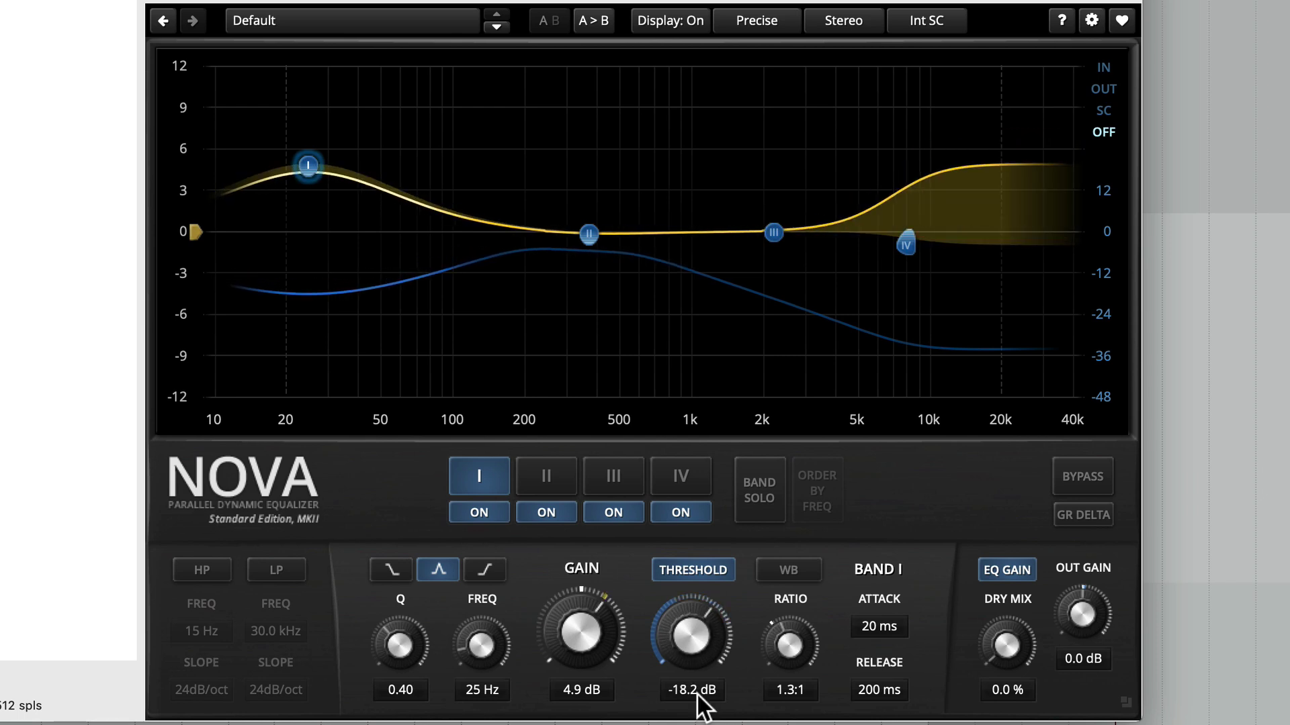
{"action": "left_click_drag", "start_coordinate": [697, 615], "coordinate": [697, 621]}
- Move band II to about -2.4 dB at 132 Hz and lower its threshold to about -13.9 dB
{"action": "left_click_drag", "start_coordinate": [588, 234], "coordinate": [483, 266]}
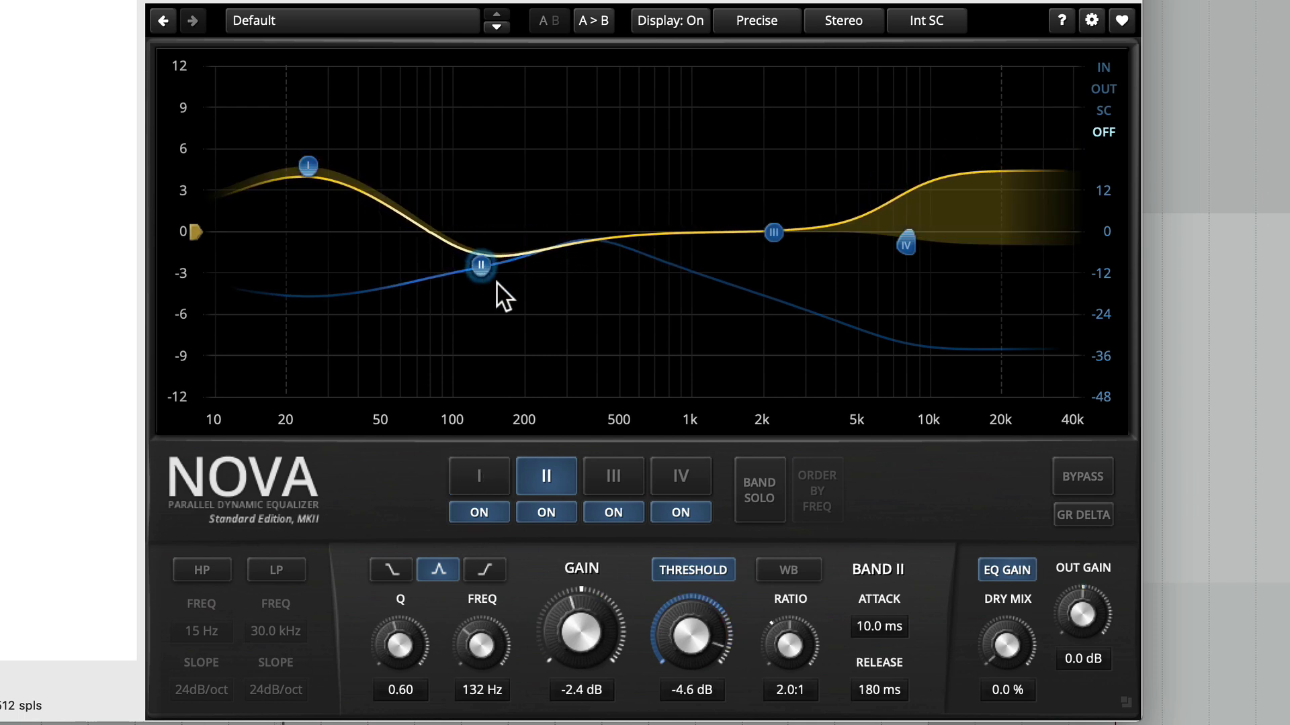
{"action": "mouse_move", "coordinate": [696, 621]}
{"action": "left_mouse_down"}
{"action": "mouse_move", "coordinate": [695, 656]}
{"action": "mouse_move", "coordinate": [695, 644]}
{"action": "left_mouse_up"}
- Boost band III to about 3.5 dB at 750 Hz and enable its threshold at -21.4 dB with a 1.5:1 ratio
{"action": "left_click_drag", "start_coordinate": [773, 232], "coordinate": [664, 176]}
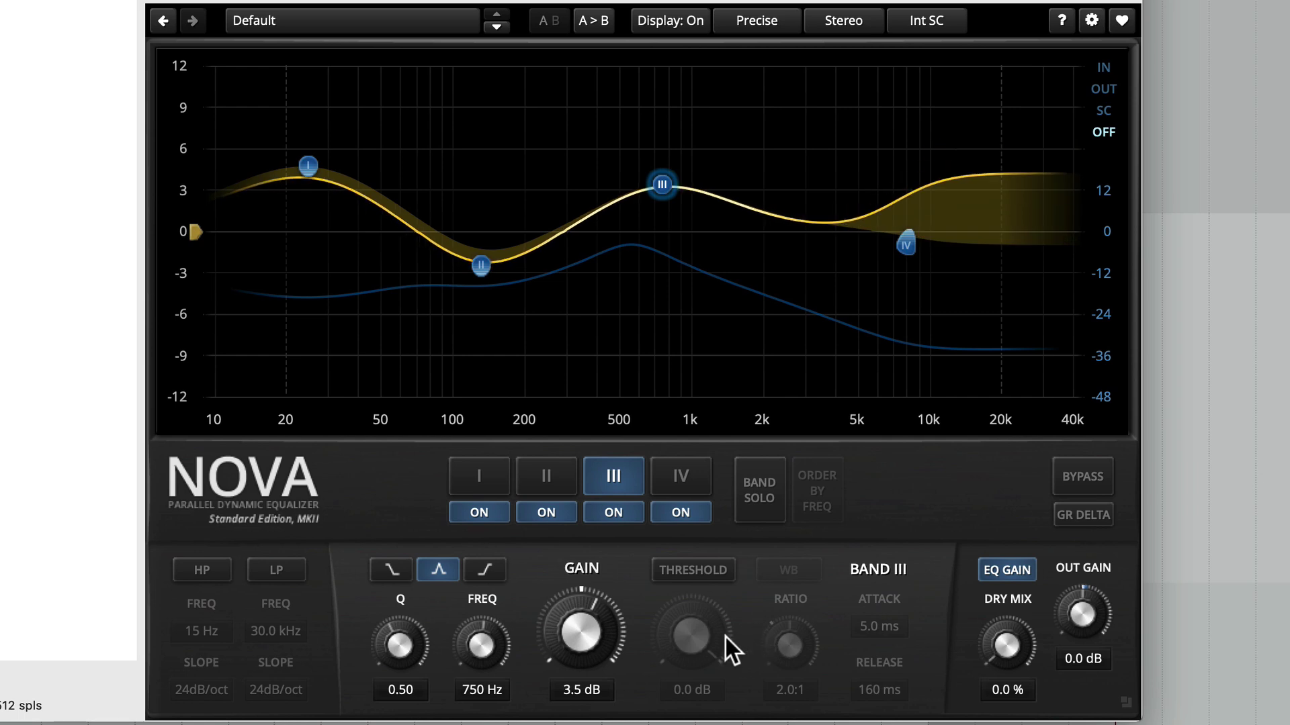
{"action": "left_click", "coordinate": [695, 568]}
{"action": "left_click_drag", "start_coordinate": [703, 622], "coordinate": [704, 677]}
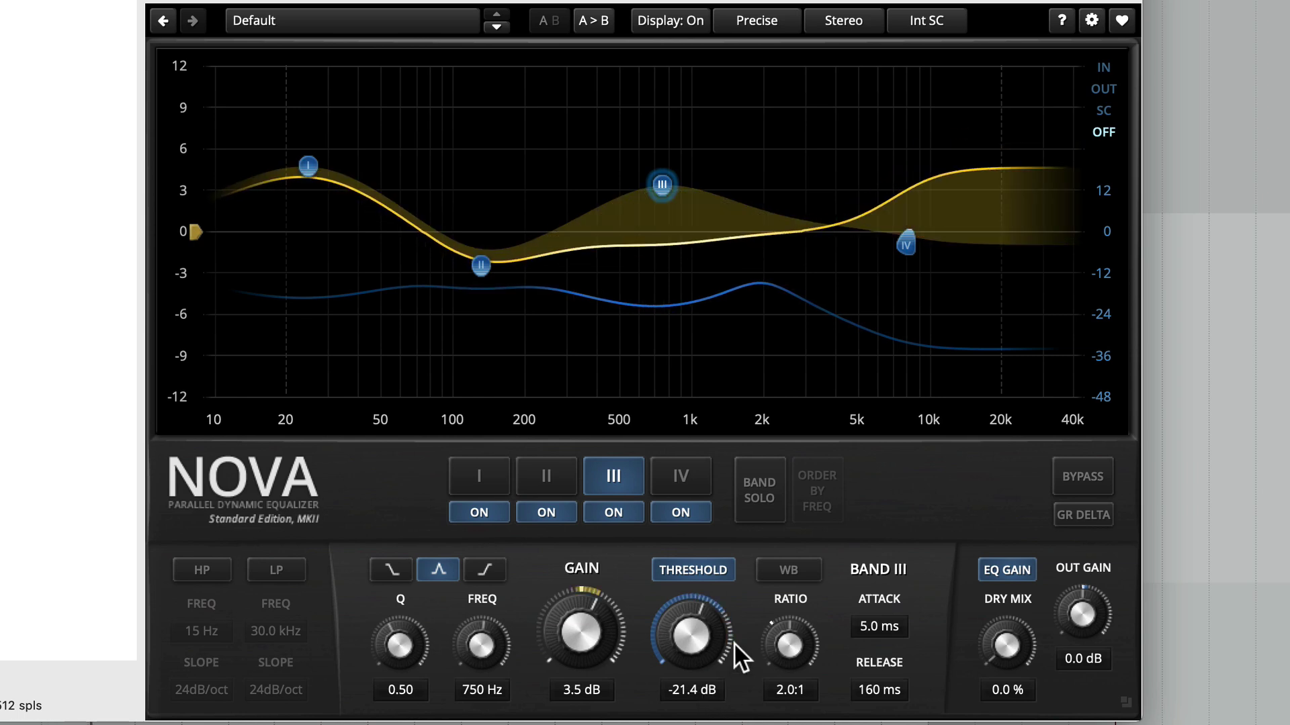
{"action": "left_click_drag", "start_coordinate": [790, 644], "coordinate": [789, 655]}
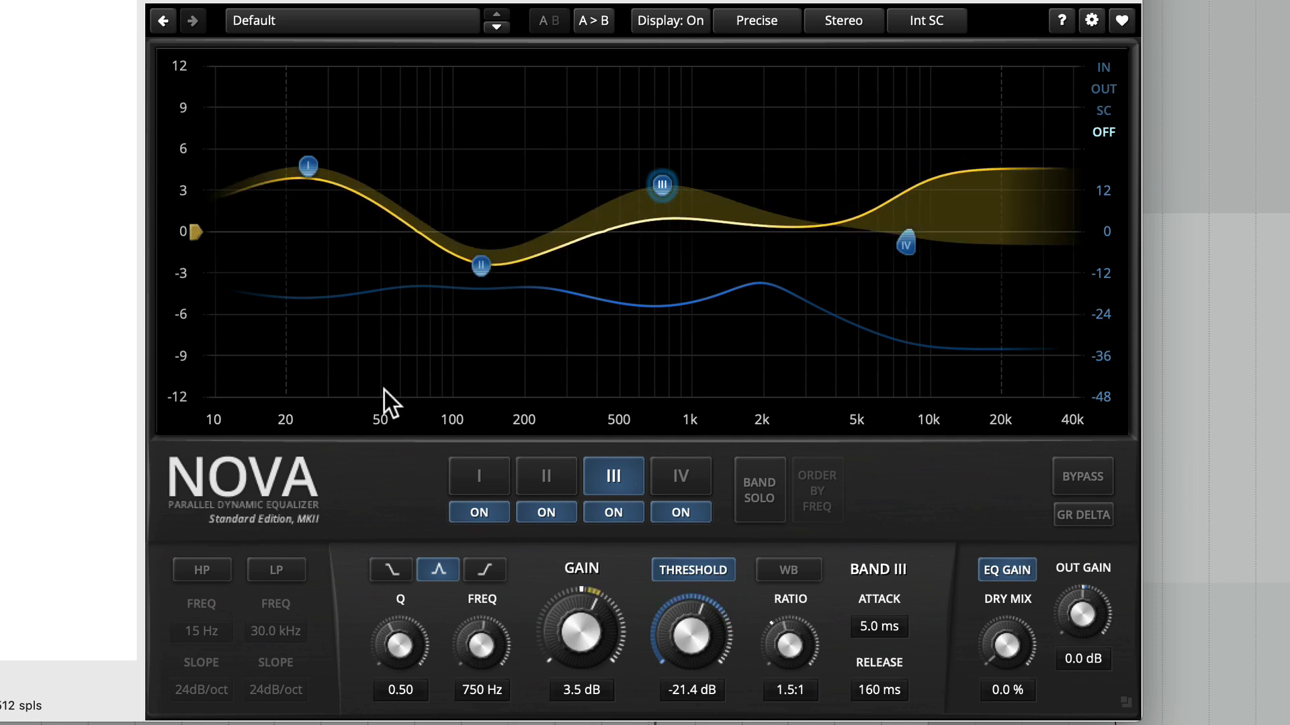
- Fine-tune band I to 3.7 dB at 24 Hz, band II to -2.6 dB at 115 Hz and band III to 3.2 dB at 976 Hz
{"action": "left_click", "coordinate": [306, 168]}
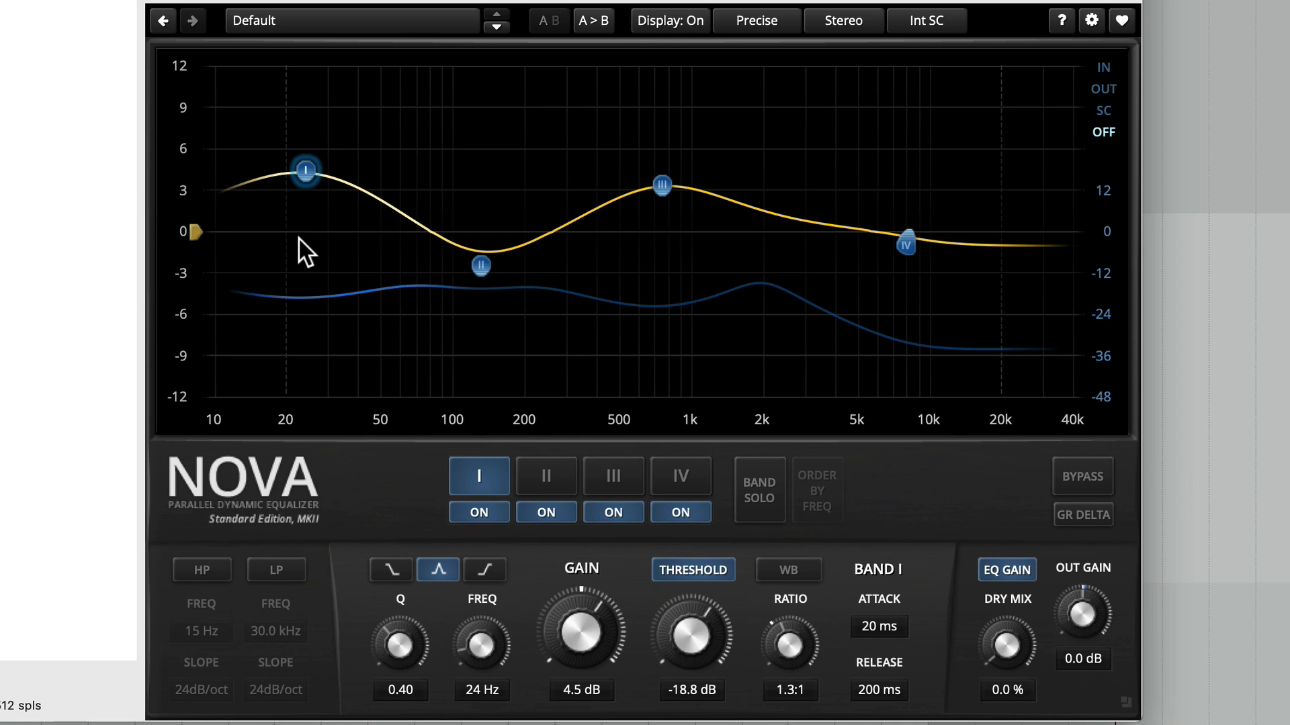
{"action": "left_click_drag", "start_coordinate": [308, 181], "coordinate": [305, 189]}
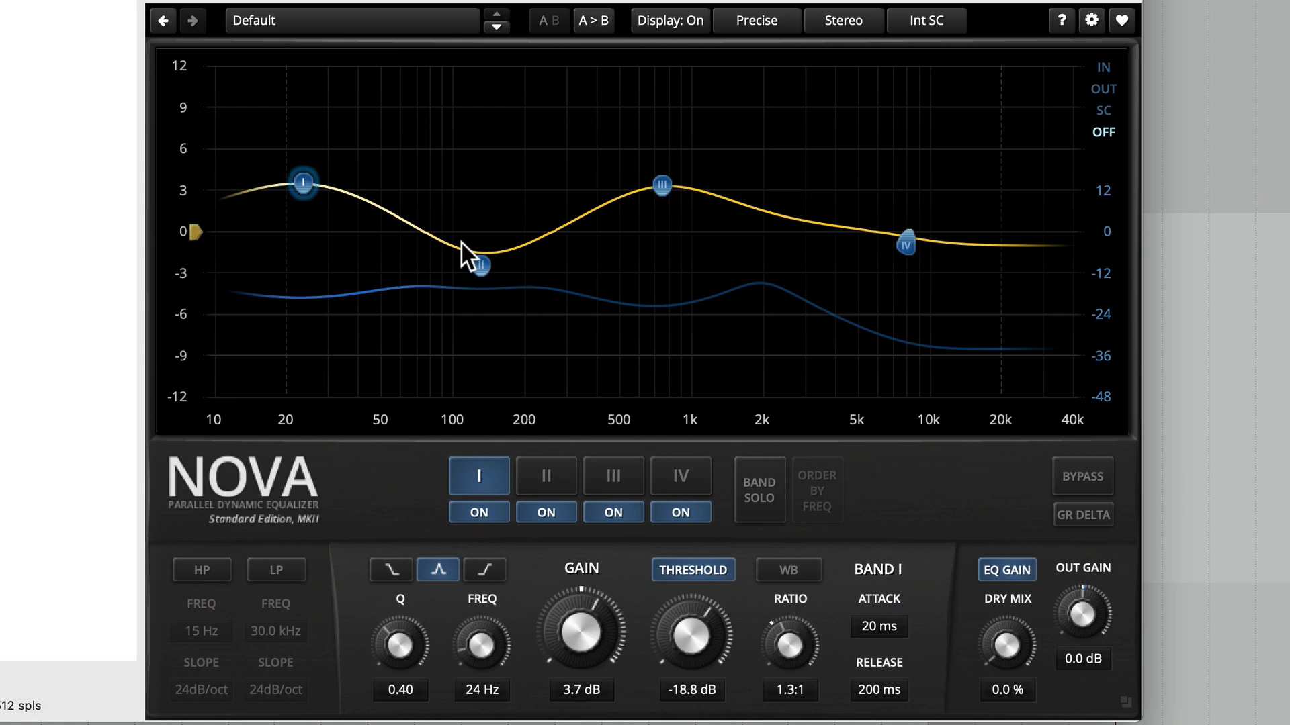
{"action": "left_click_drag", "start_coordinate": [477, 262], "coordinate": [463, 265]}
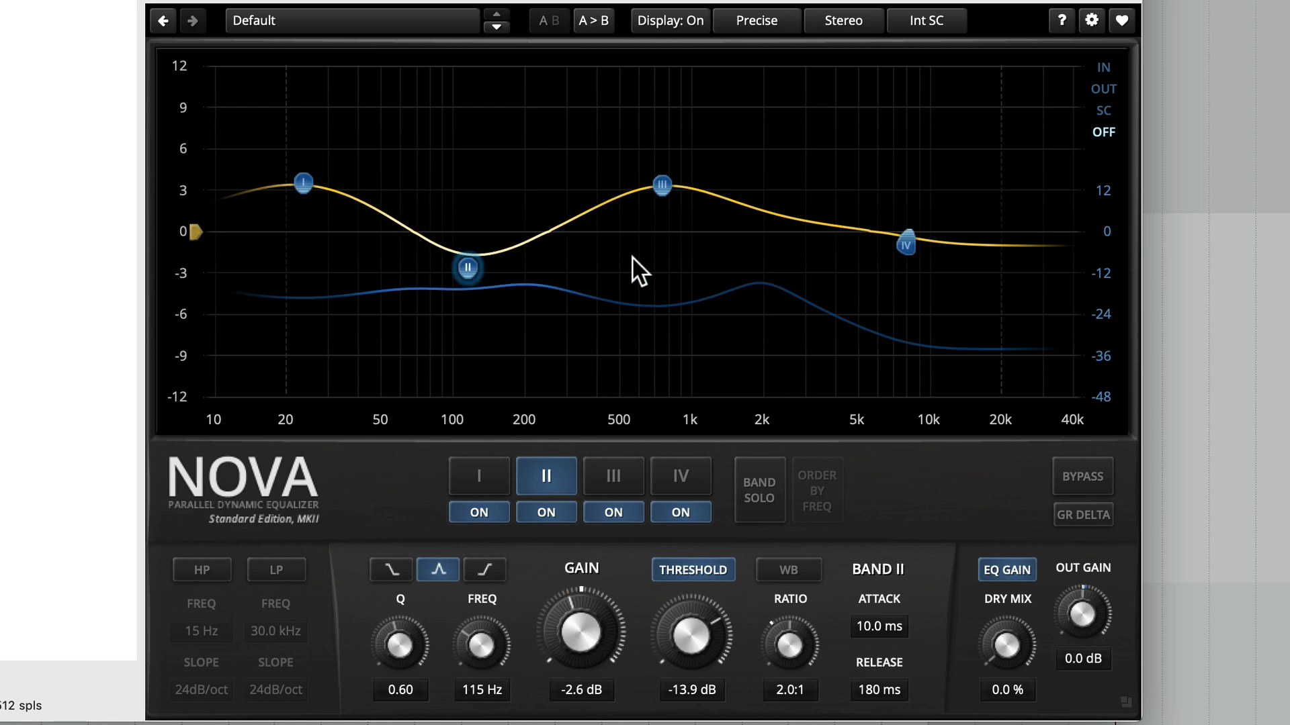
{"action": "left_click_drag", "start_coordinate": [661, 185], "coordinate": [687, 188]}
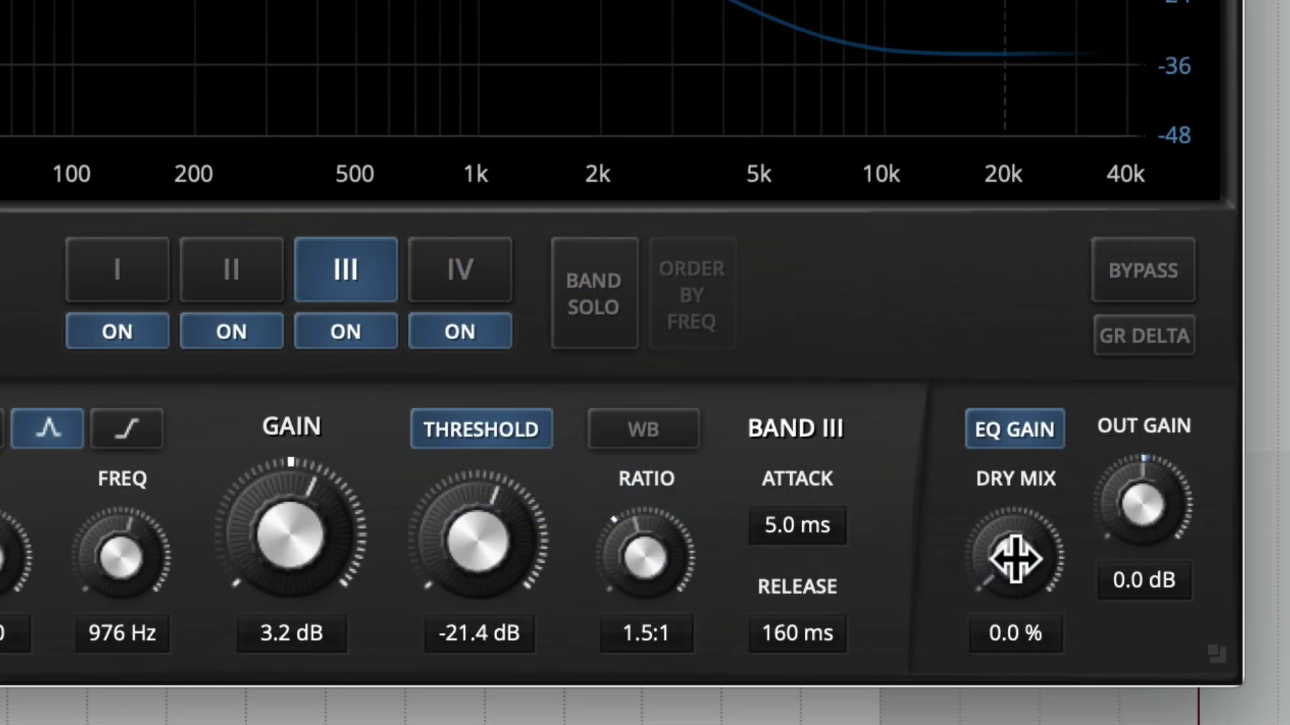
- Raise the dry mix to 38.0 %
{"action": "left_click_drag", "start_coordinate": [1015, 559], "coordinate": [1013, 517]}
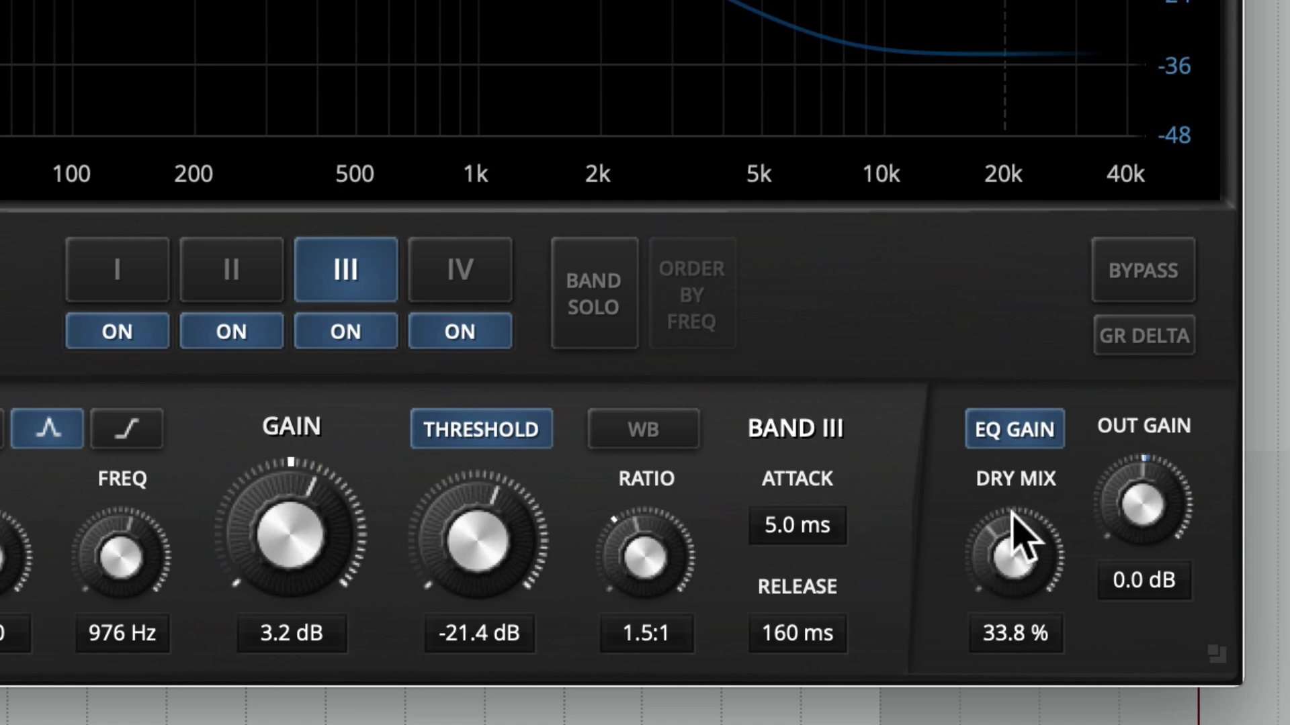
{"action": "left_click_drag", "start_coordinate": [1012, 595], "coordinate": [1021, 642]}
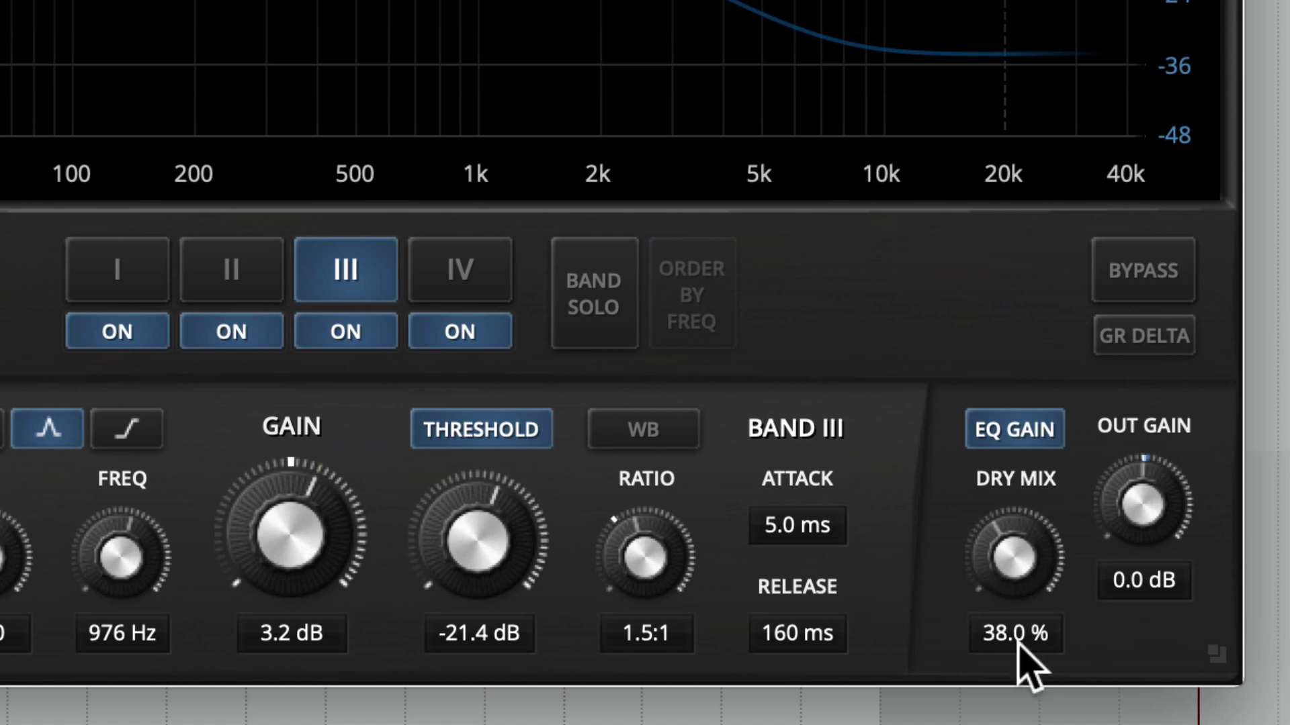
- Fine-tune the dry mix to 35.8 %
{"action": "left_click_drag", "start_coordinate": [1007, 547], "coordinate": [1007, 513]}
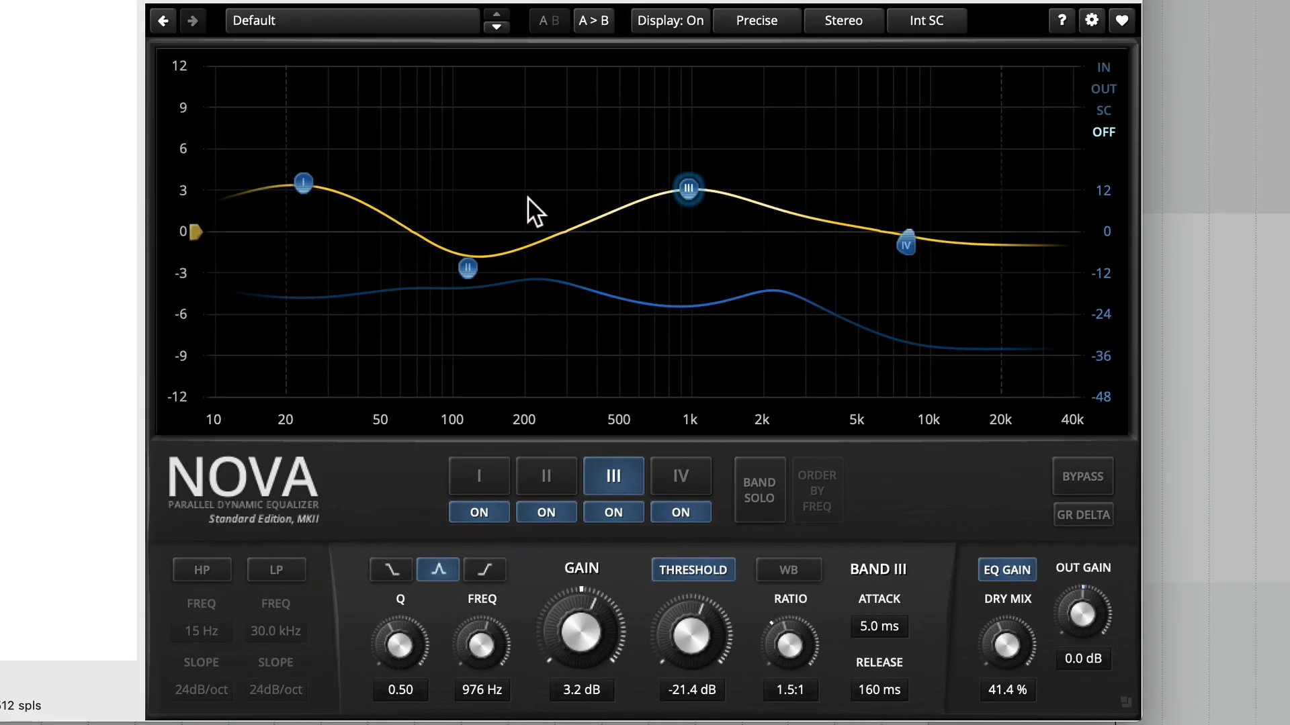
{"action": "mouse_move", "coordinate": [1004, 647]}
{"action": "left_mouse_down"}
{"action": "mouse_move", "coordinate": [1004, 692]}
{"action": "mouse_move", "coordinate": [1004, 659]}
{"action": "left_mouse_up"}
- Enable the high-pass filter and lower its frequency to 12 Hz, briefly switching the low-pass filter on and back off
{"action": "left_click", "coordinate": [188, 571]}
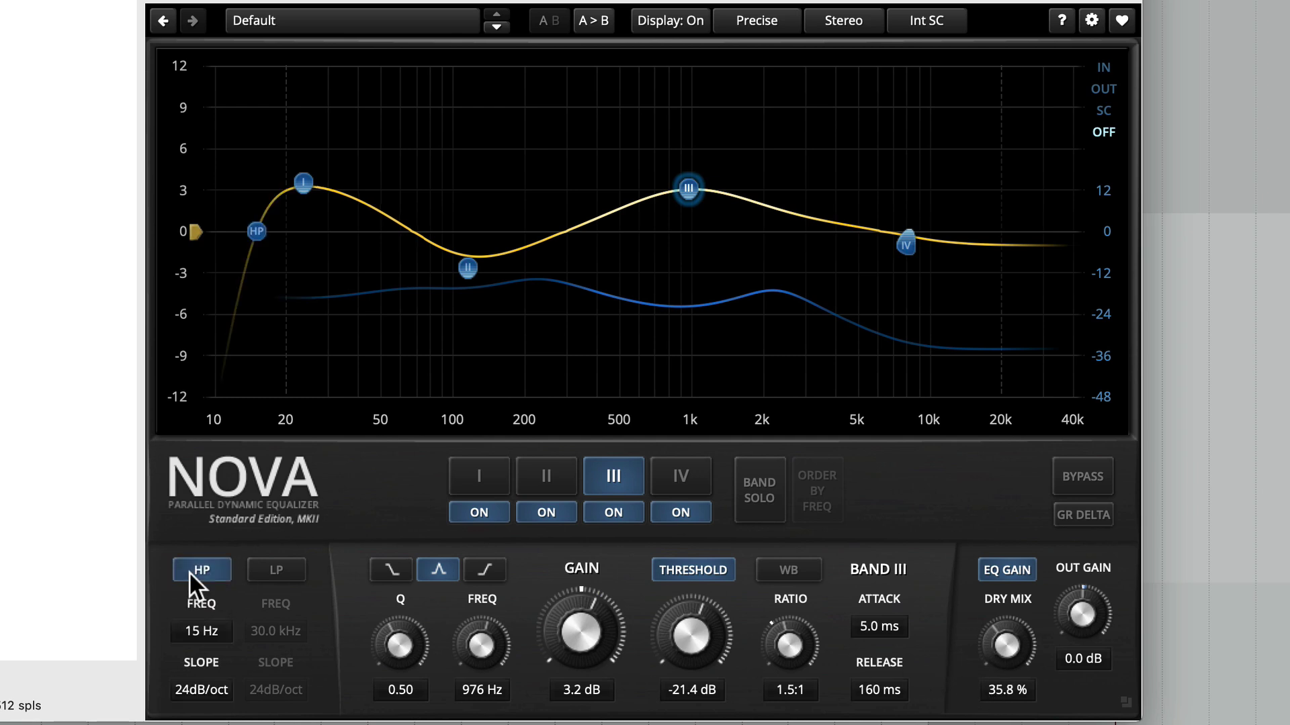
{"action": "left_click", "coordinate": [279, 571]}
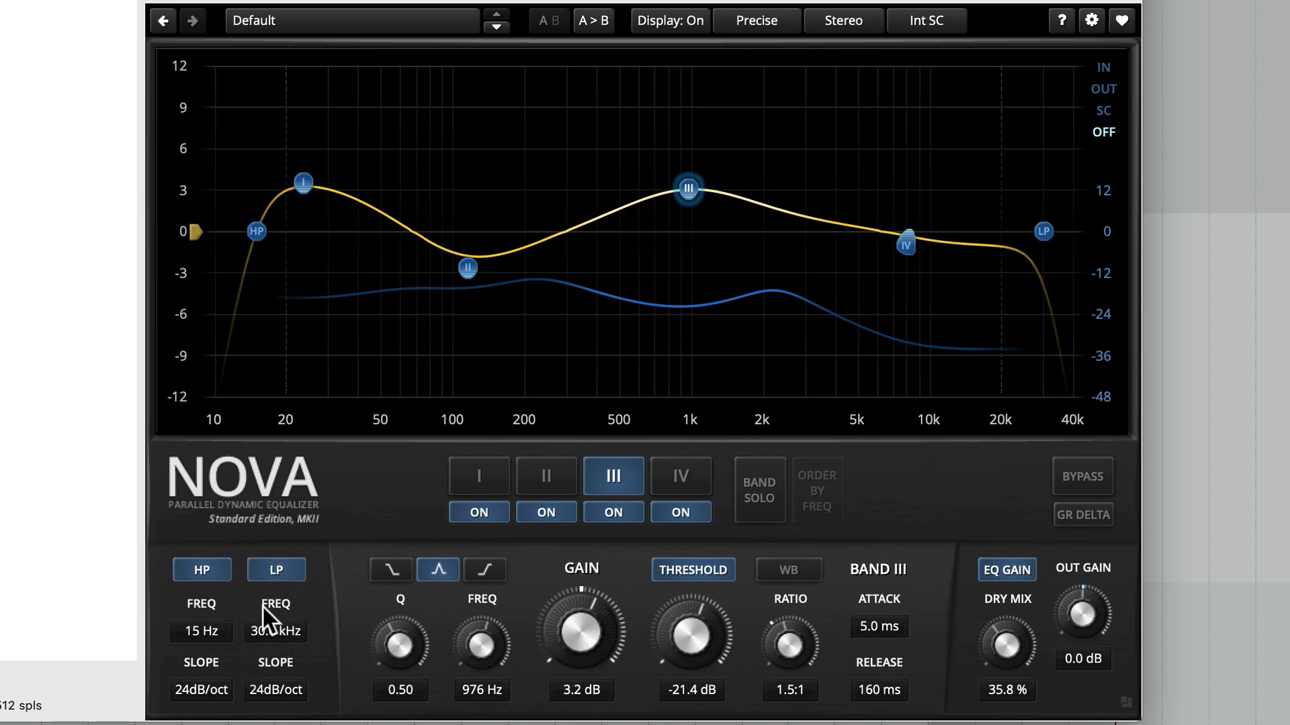
{"action": "left_click", "coordinate": [271, 568]}
{"action": "left_click_drag", "start_coordinate": [260, 229], "coordinate": [232, 236]}
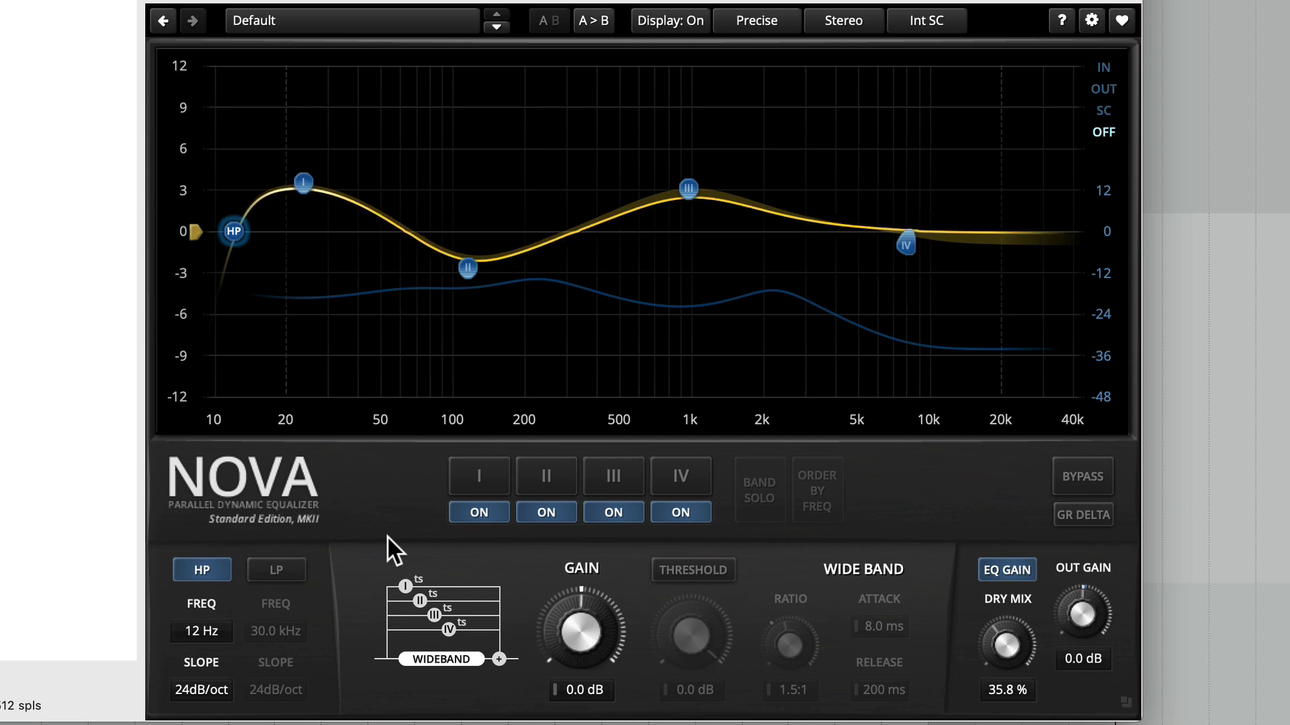
- Raise band III to about 5 dB near 1.5 kHz, and set band II to -3.7 dB at 109 Hz with a Q of 1.52
{"action": "left_click_drag", "start_coordinate": [690, 188], "coordinate": [734, 161]}
{"action": "left_click_drag", "start_coordinate": [468, 267], "coordinate": [462, 281]}
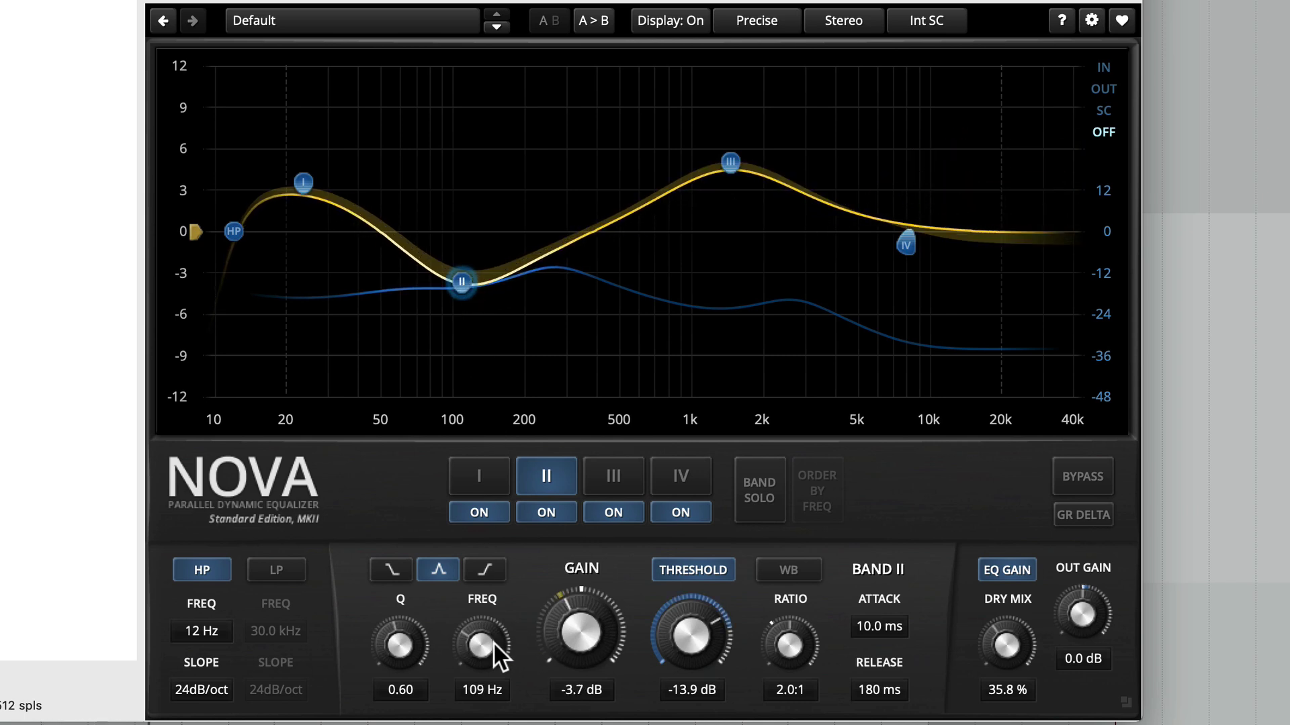
{"action": "left_click_drag", "start_coordinate": [409, 647], "coordinate": [410, 592]}
{"action": "left_click_drag", "start_coordinate": [412, 634], "coordinate": [411, 633]}
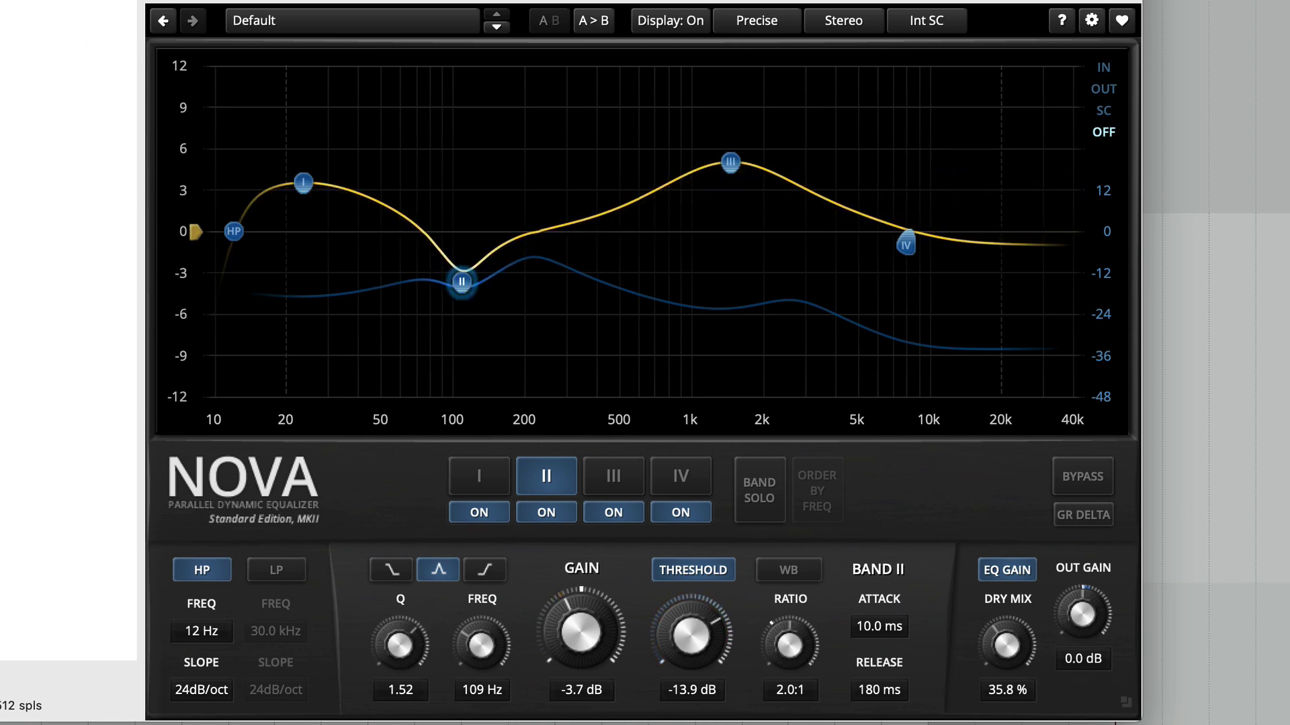